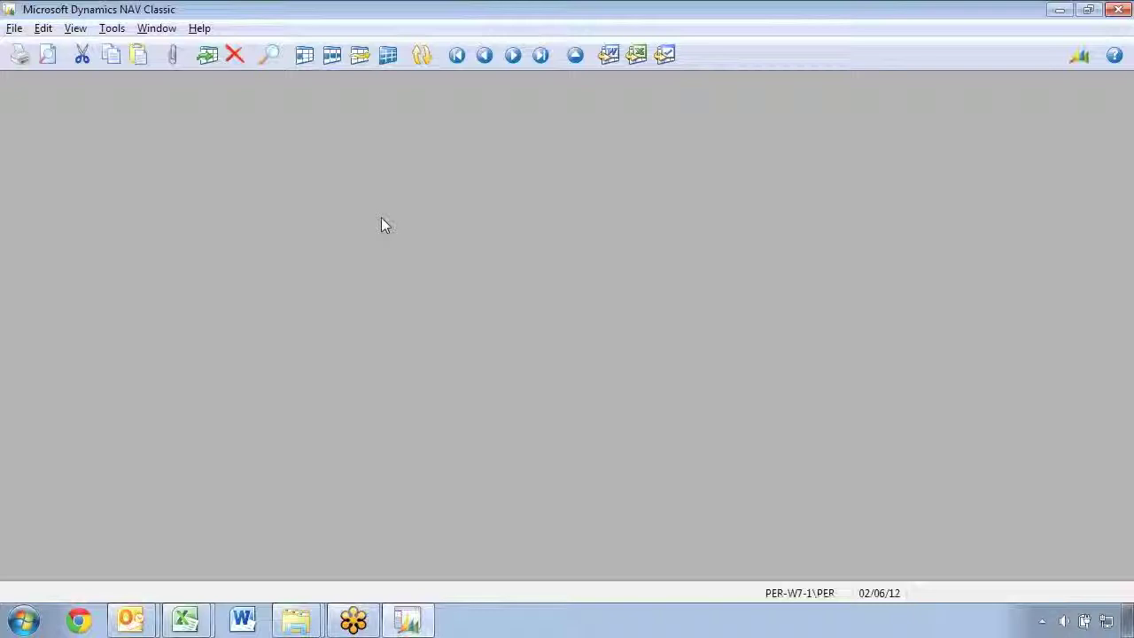
pyautogui.hotkey('alt', 'f')
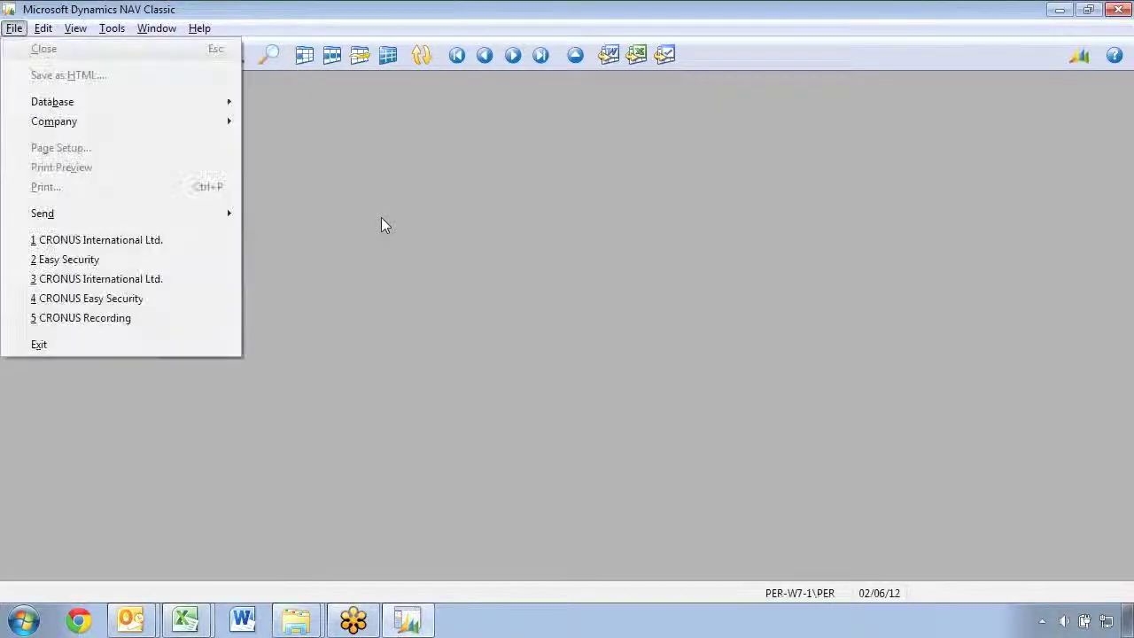
pyautogui.press('d')
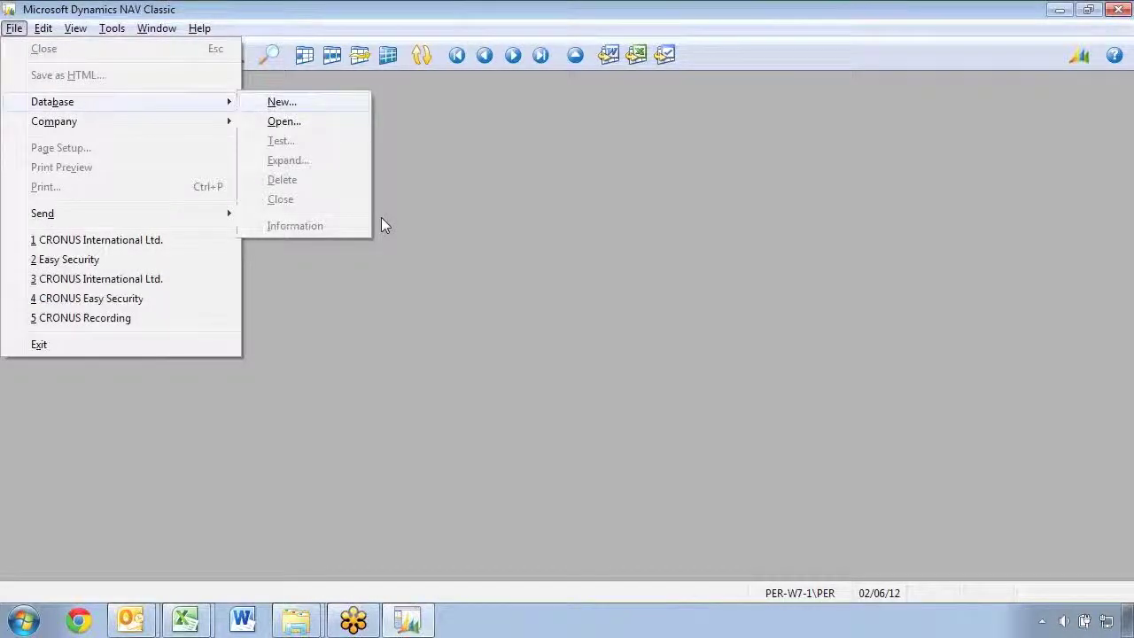
pyautogui.press('Escape')
pyautogui.press('Escape')
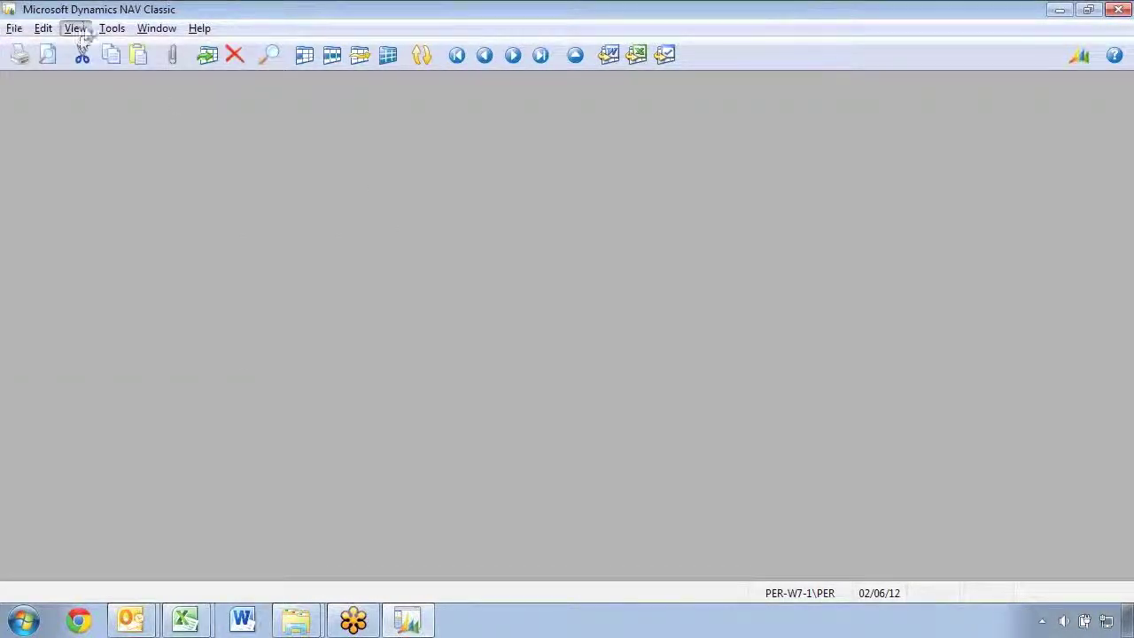
# Check the Object Cache and DBMS Cache values in the program options, then close the options unchanged
pyautogui.click(111, 28)
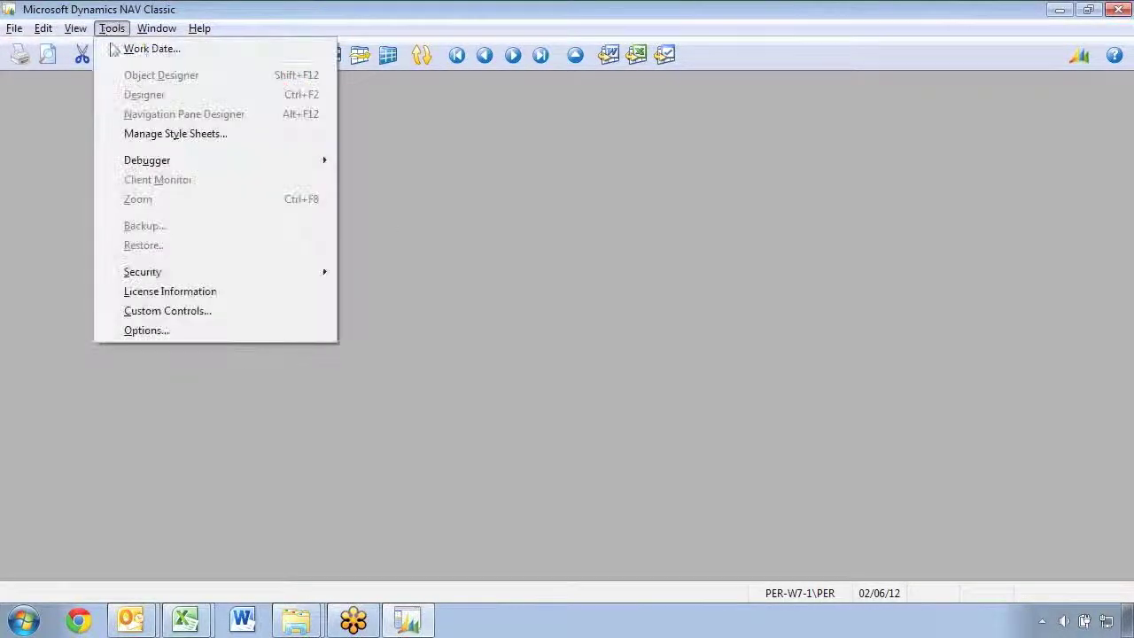
pyautogui.click(147, 331)
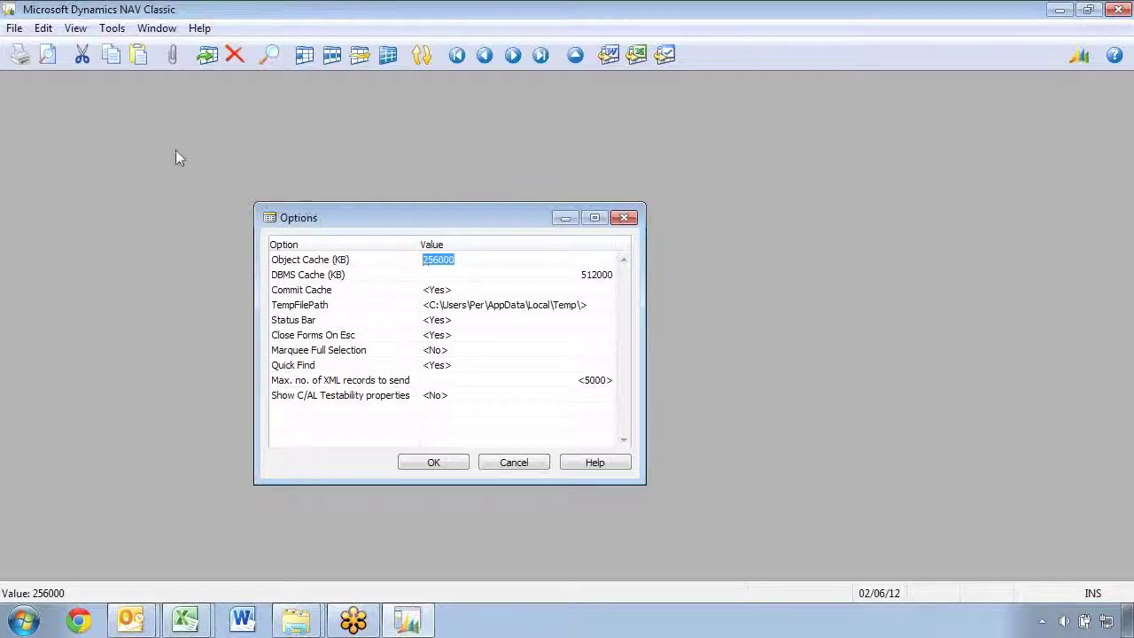
pyautogui.press('Escape')
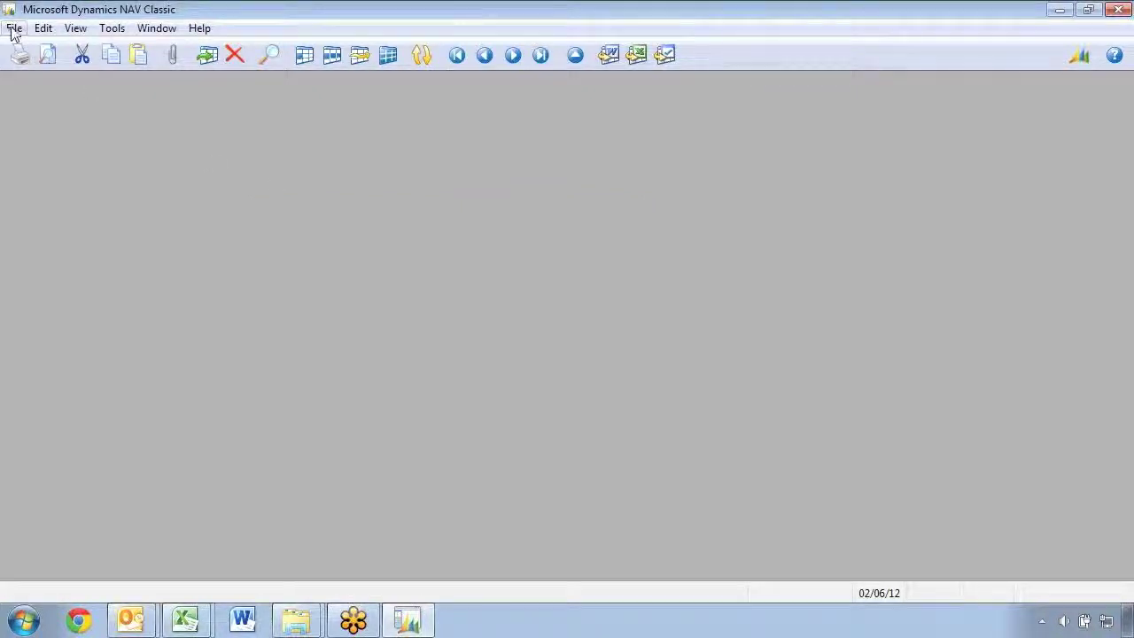
# Open the database file W1 6.00.10 Database.fdb from the MGT folder with Windows Authentication and dismiss the demonstration company notice
pyautogui.click(13, 32)
pyautogui.moveTo(62, 103)
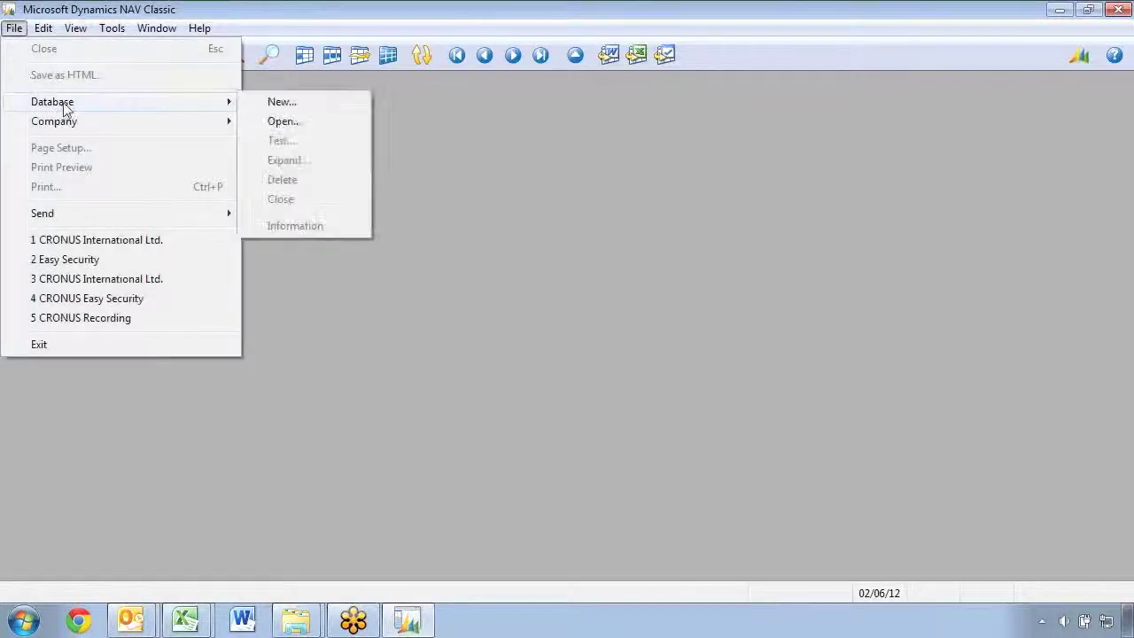
pyautogui.click(281, 122)
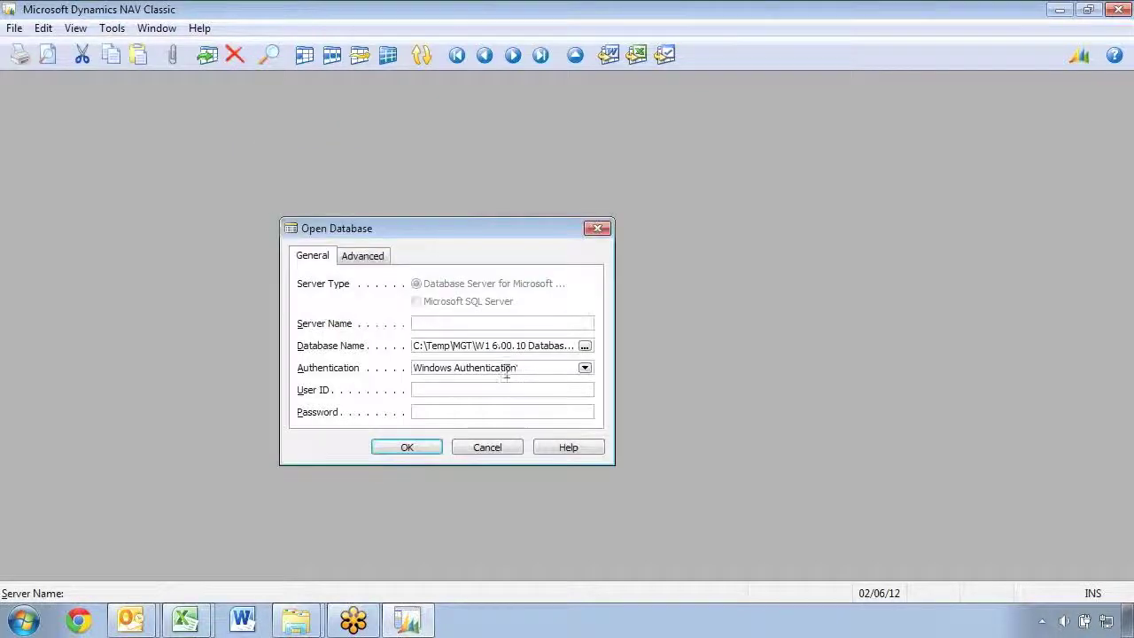
pyautogui.click(584, 345)
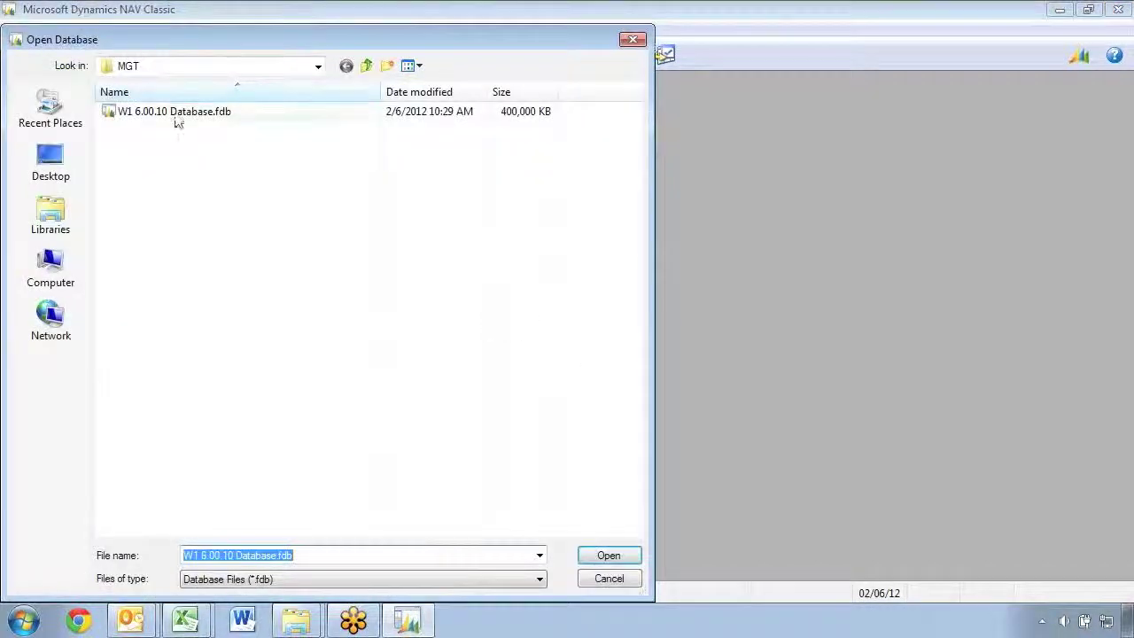
pyautogui.click(135, 114)
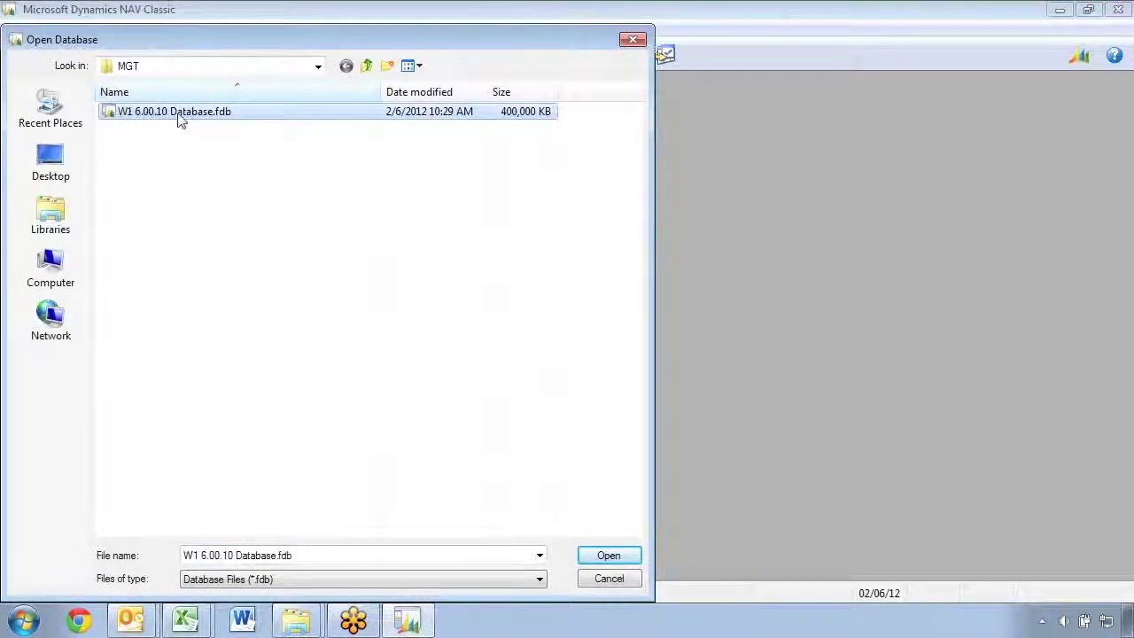
pyautogui.click(630, 559)
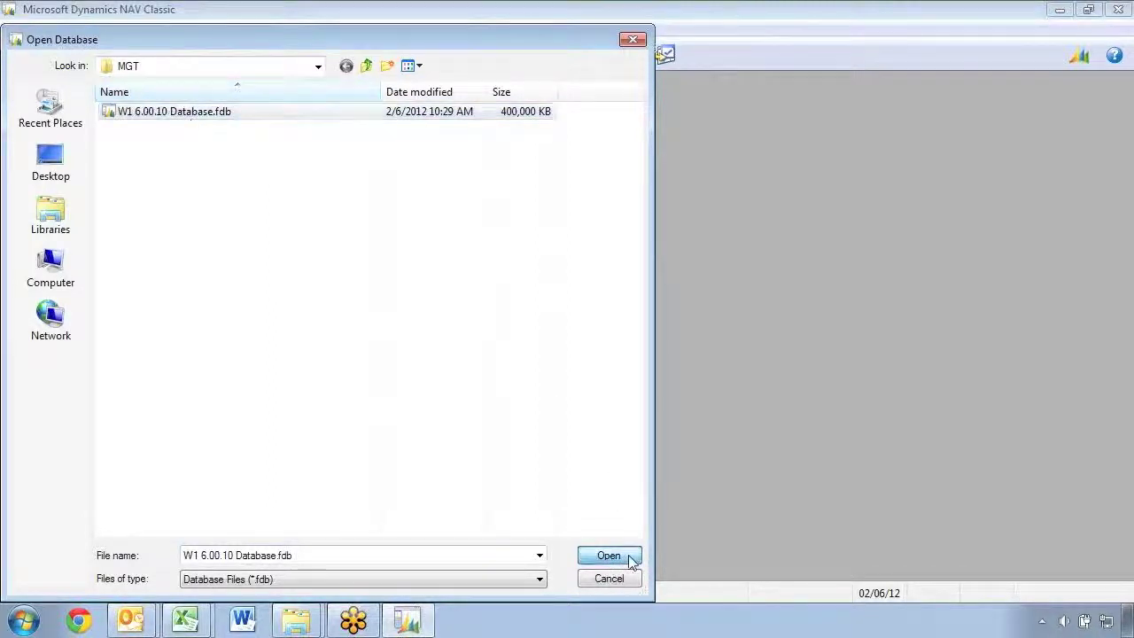
pyautogui.click(408, 447)
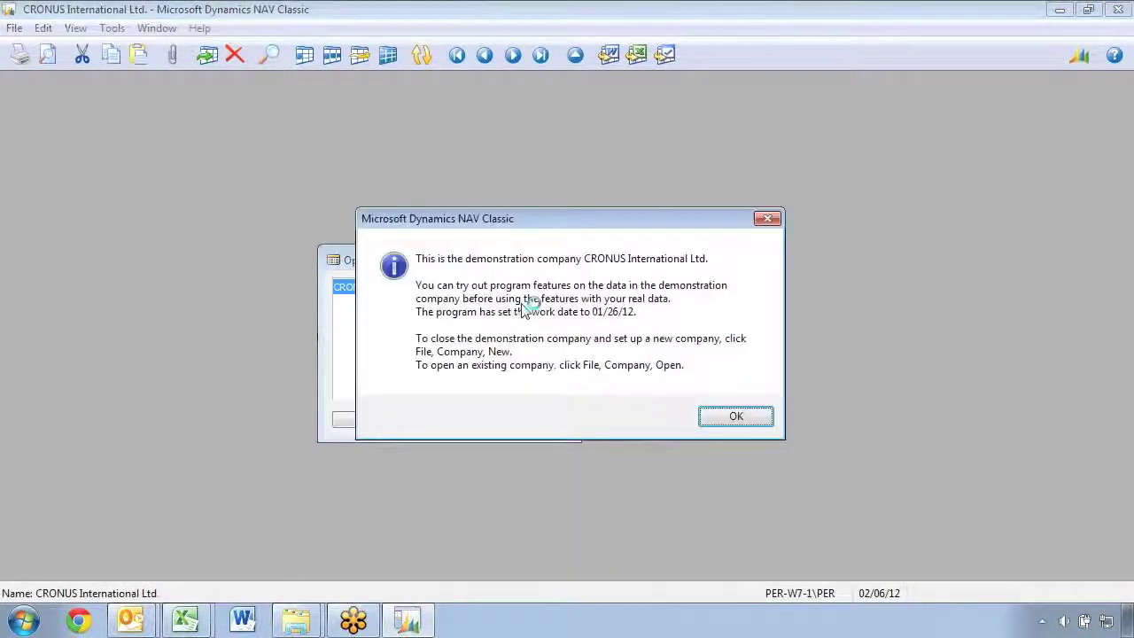
pyautogui.press('Return')
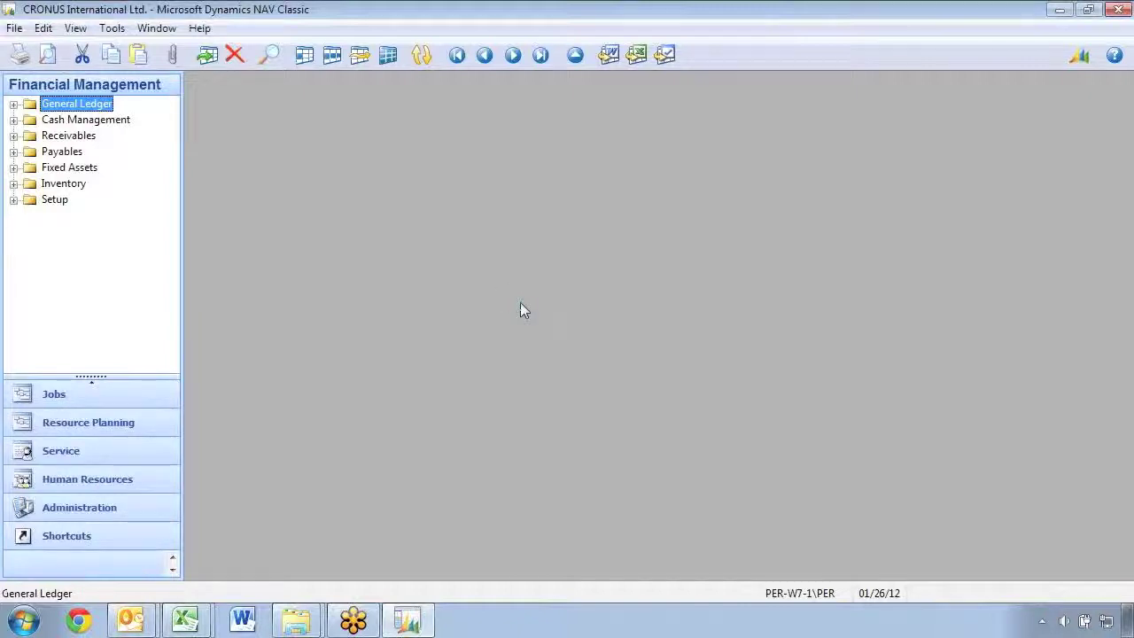
# Switch to Chrome and go to mergetool.com
pyautogui.click(79, 622)
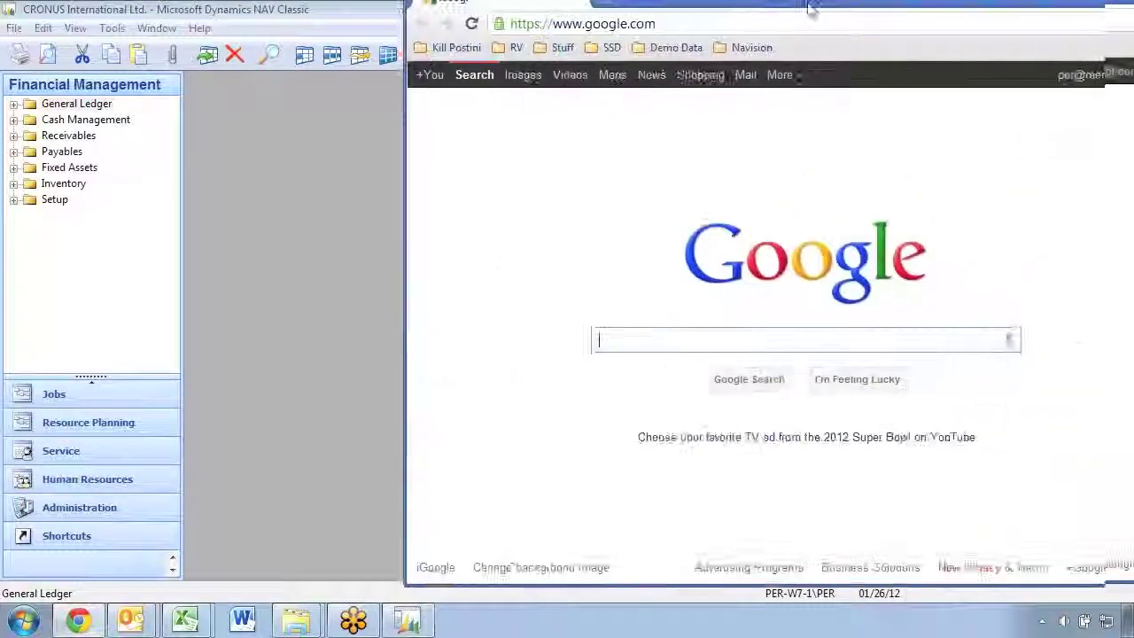
pyautogui.moveTo(810, 7); pyautogui.dragTo(536, 56)
pyautogui.click(443, 79)
pyautogui.write('mer')
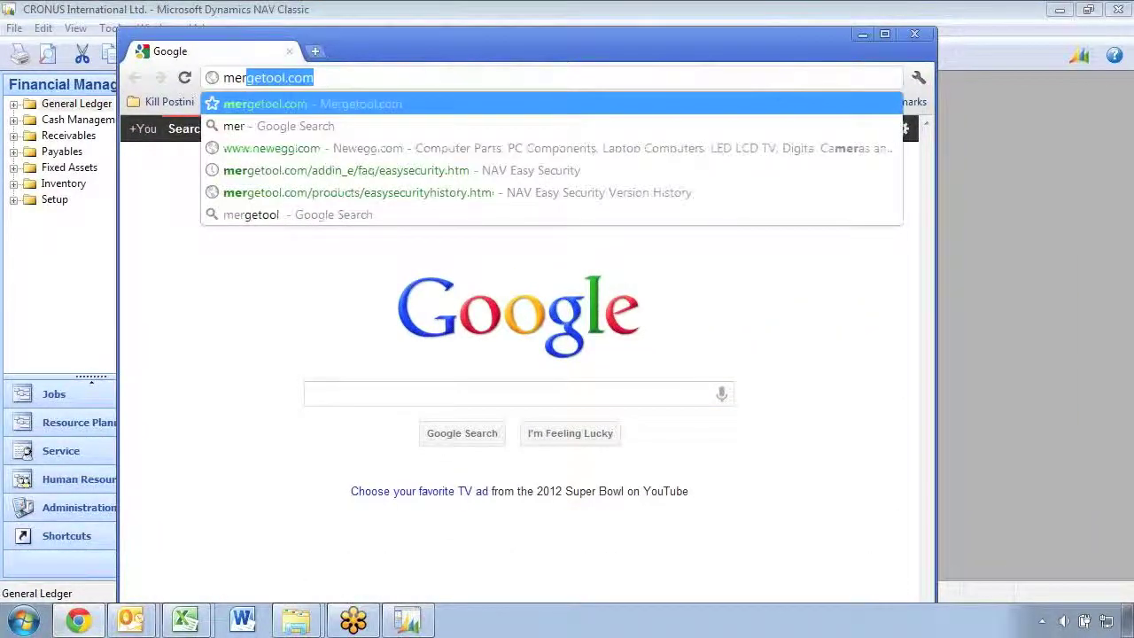
pyautogui.press('Return')
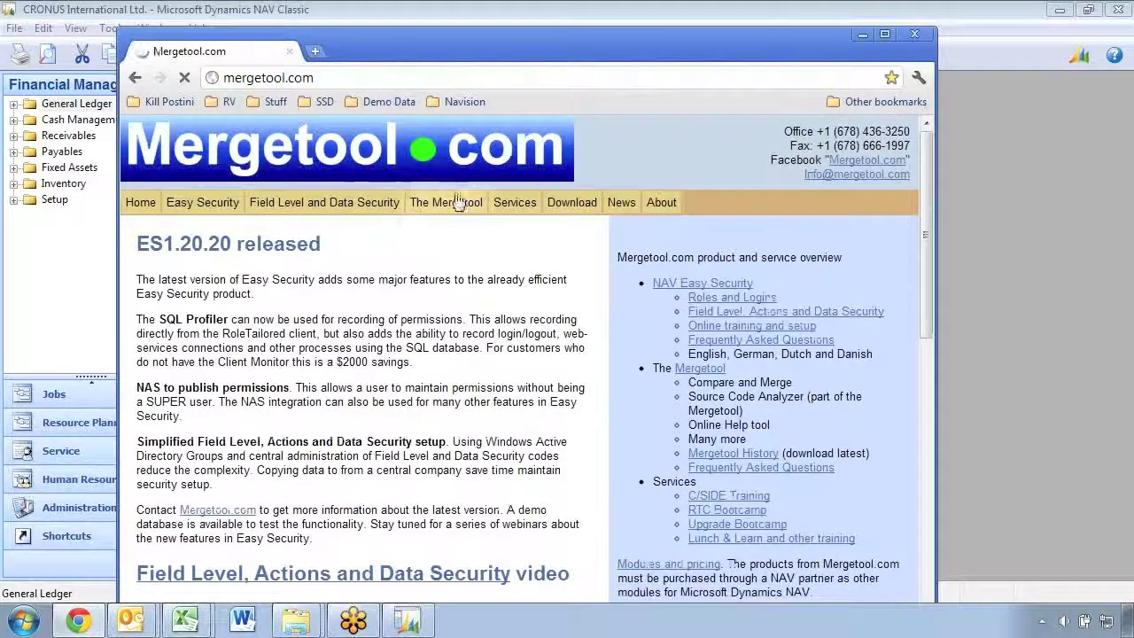
# Open the Mergetool History page from the Mergetool product page and look through its release notes
pyautogui.click(457, 204)
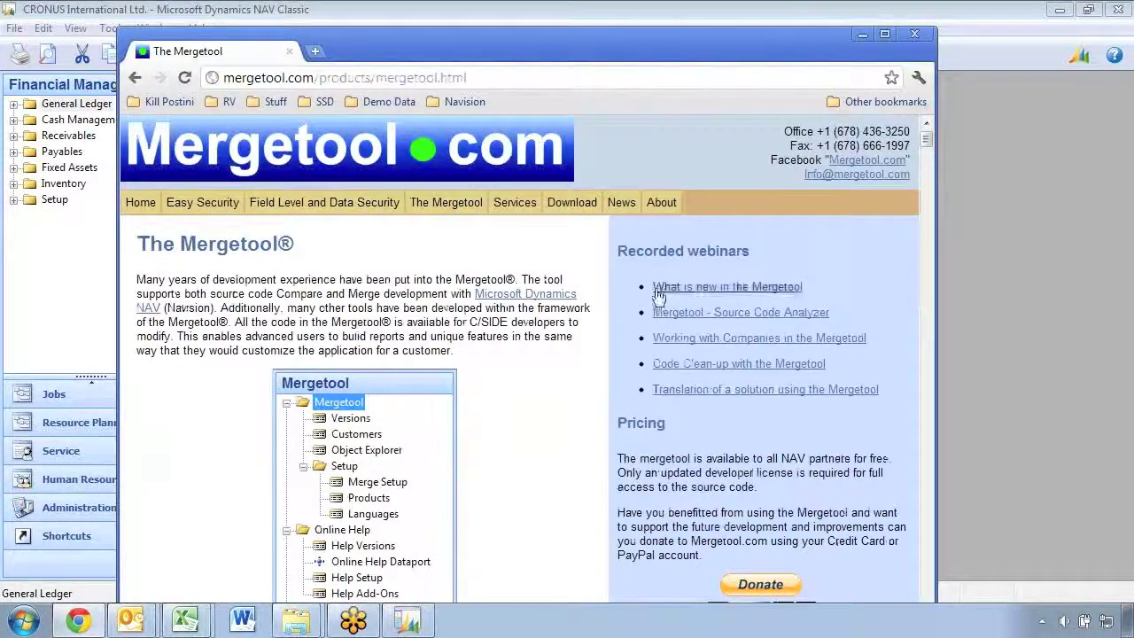
pyautogui.scroll(-6, 722, 454)
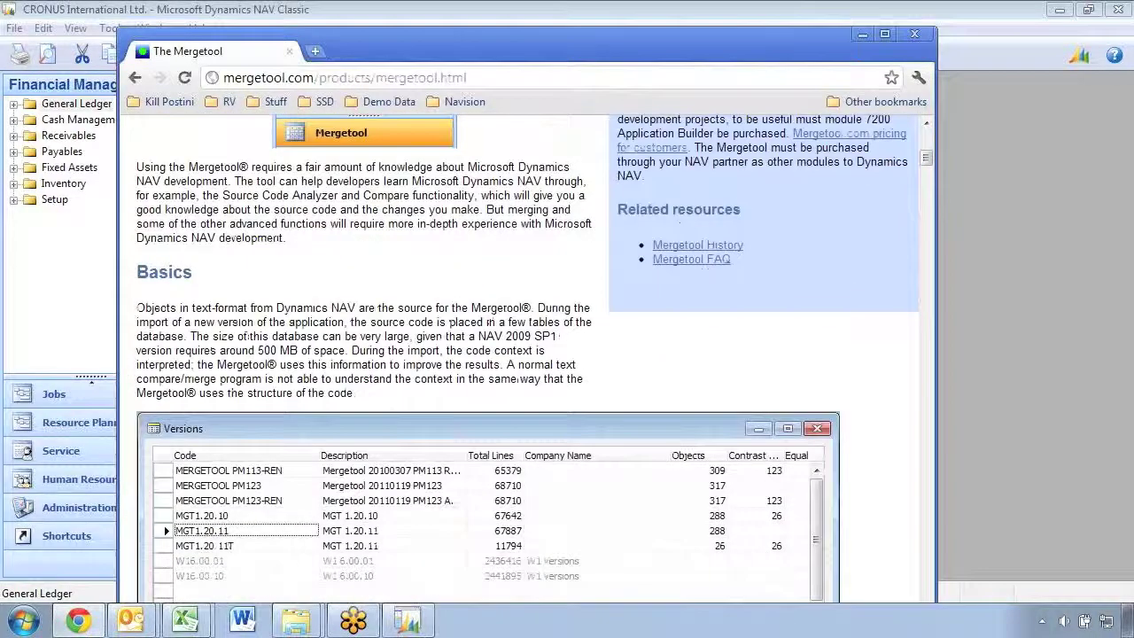
pyautogui.click(680, 246)
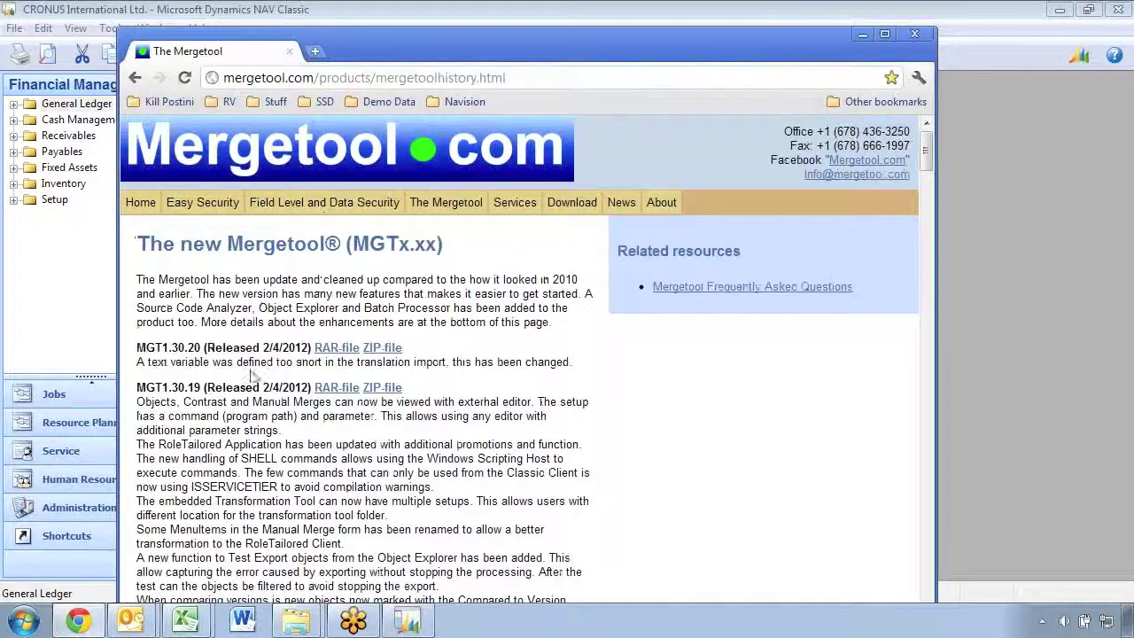
pyautogui.scroll(-3, 297, 460)
pyautogui.scroll(3, 301, 431)
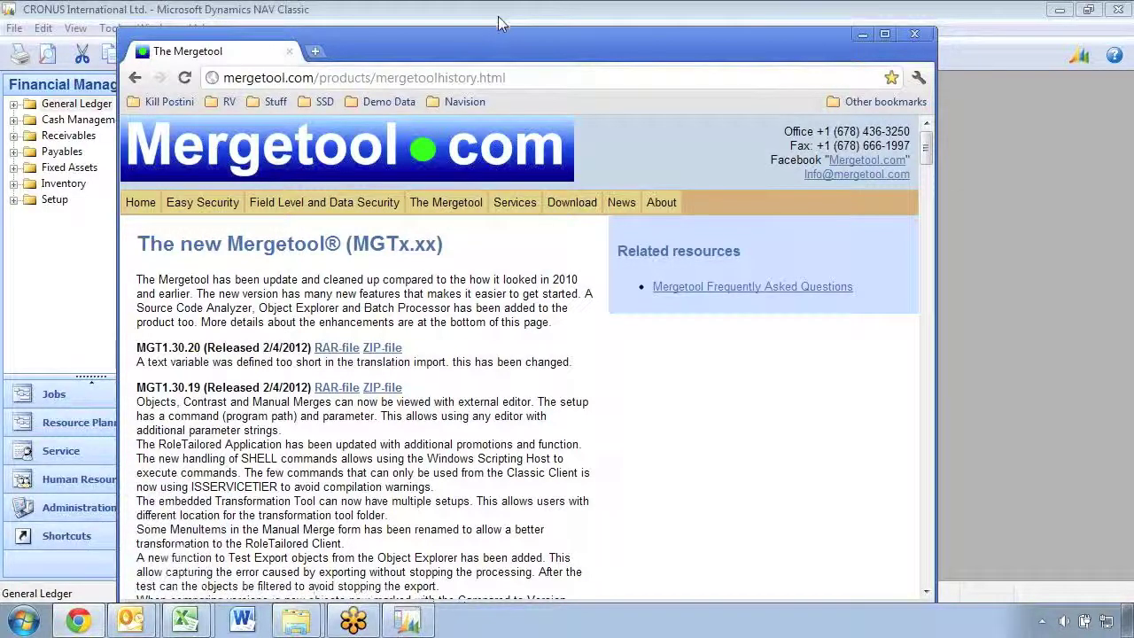
# Download the RAR file of release MGT1.30.20 and show it in its download folder
pyautogui.moveTo(501, 45); pyautogui.dragTo(528, 42)
pyautogui.click(327, 529)
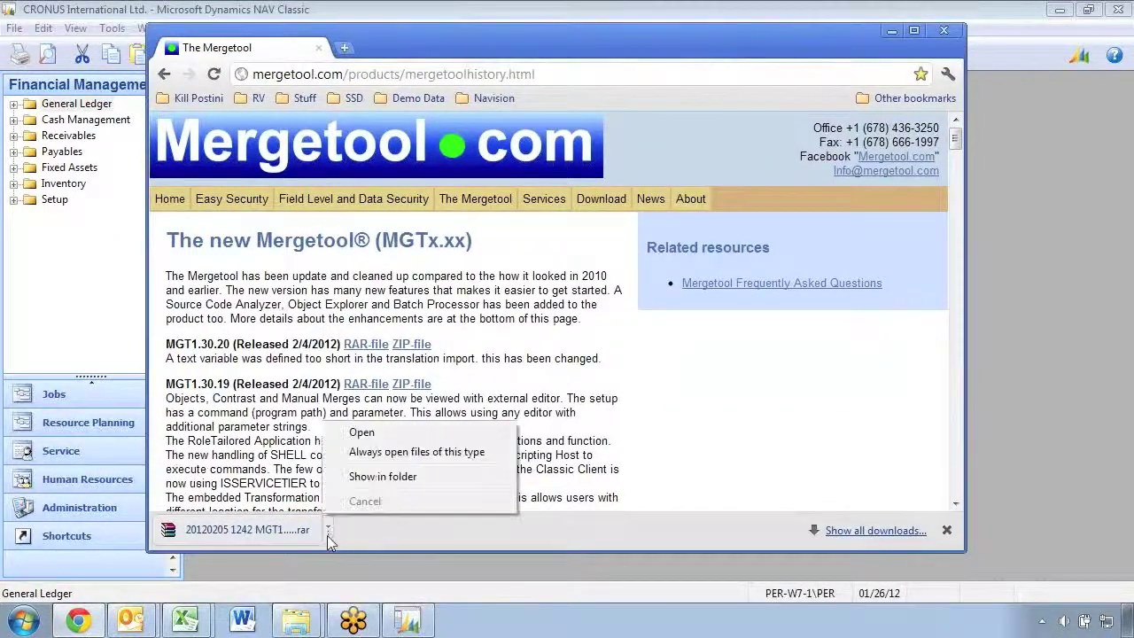
pyautogui.click(380, 476)
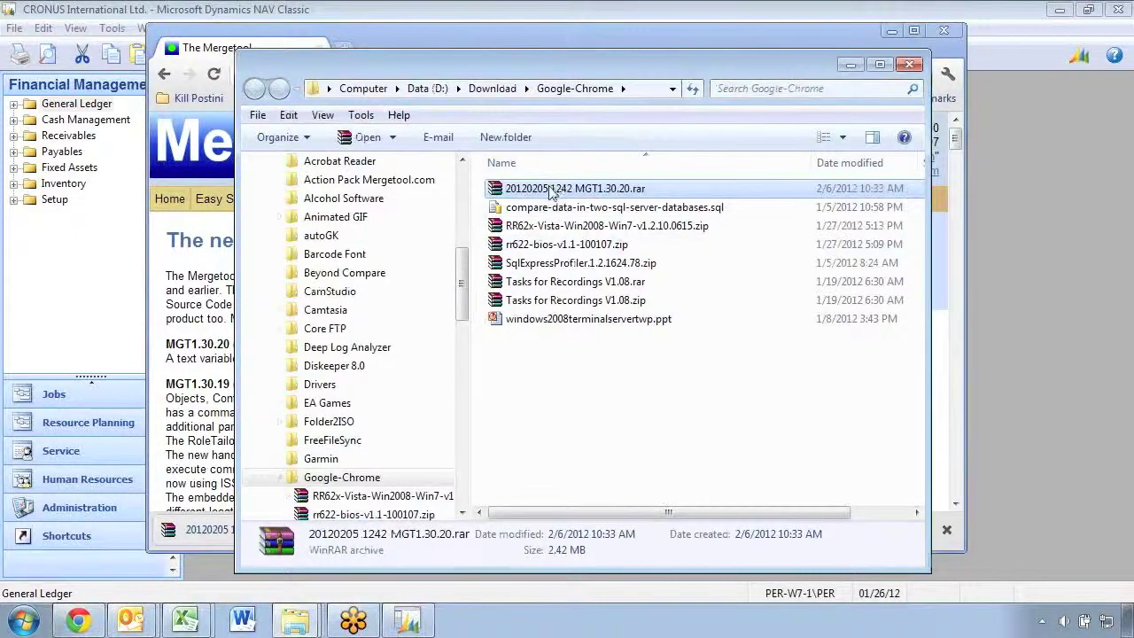
pyautogui.rightClick(549, 189)
pyautogui.click(587, 416)
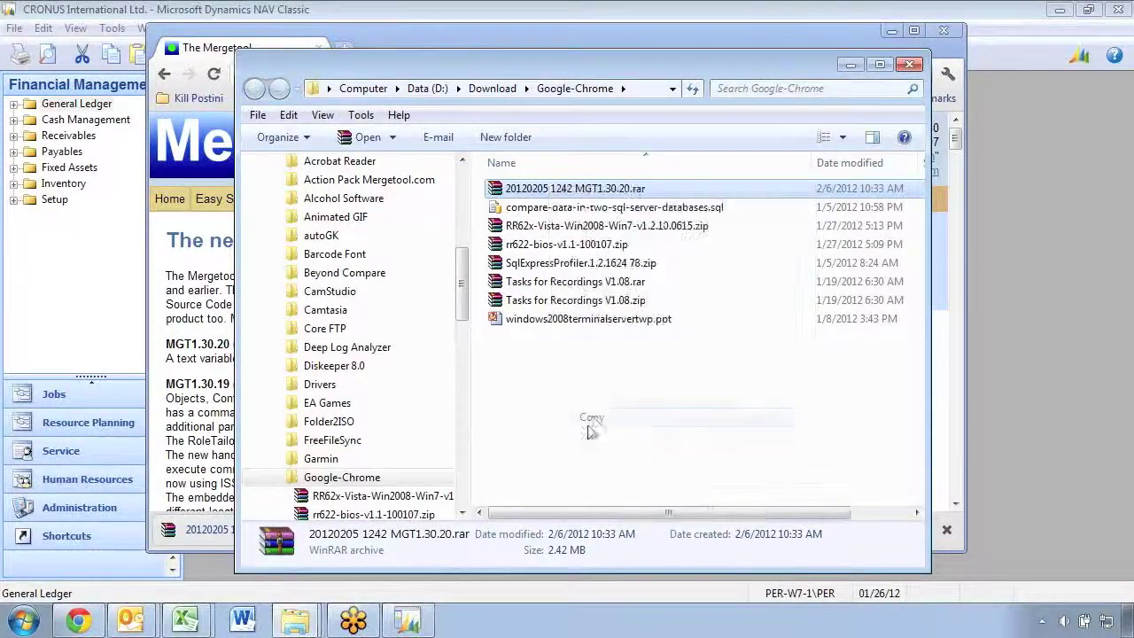
pyautogui.click(295, 619)
pyautogui.click(262, 548)
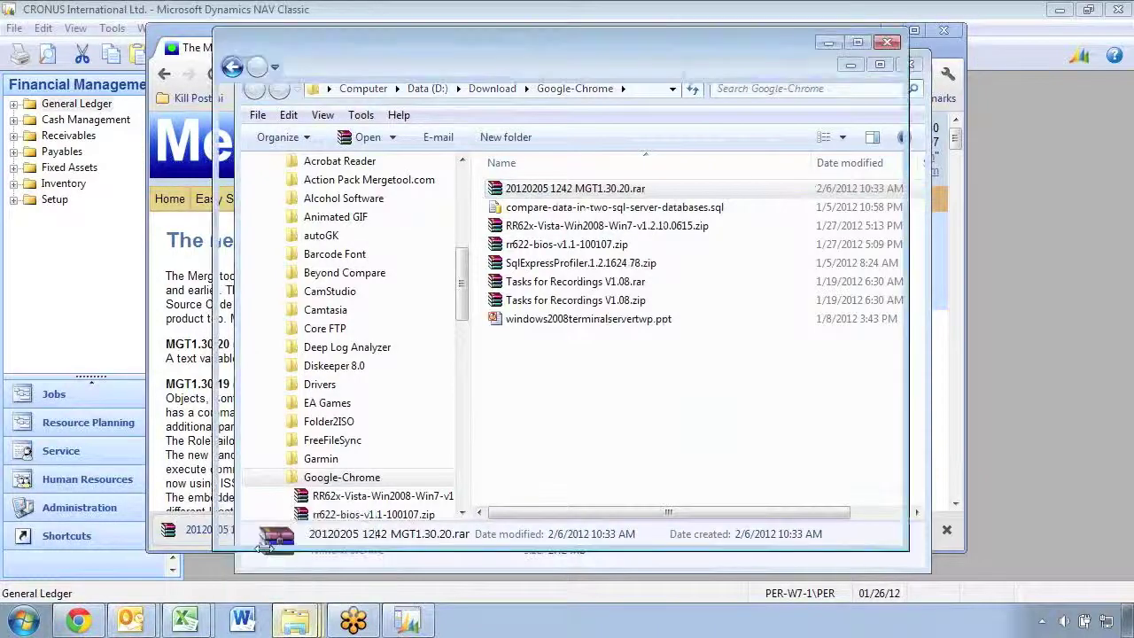
pyautogui.rightClick(557, 316)
pyautogui.click(603, 436)
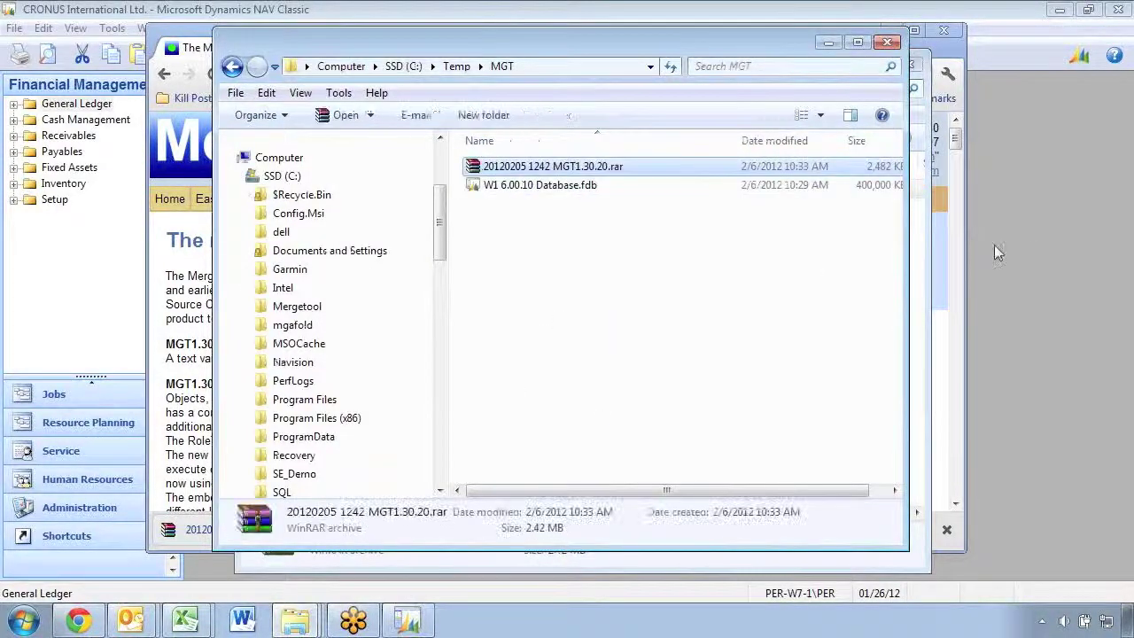
# Switch back to Dynamics NAV, open the Object Designer and start an object import
pyautogui.click(1019, 209)
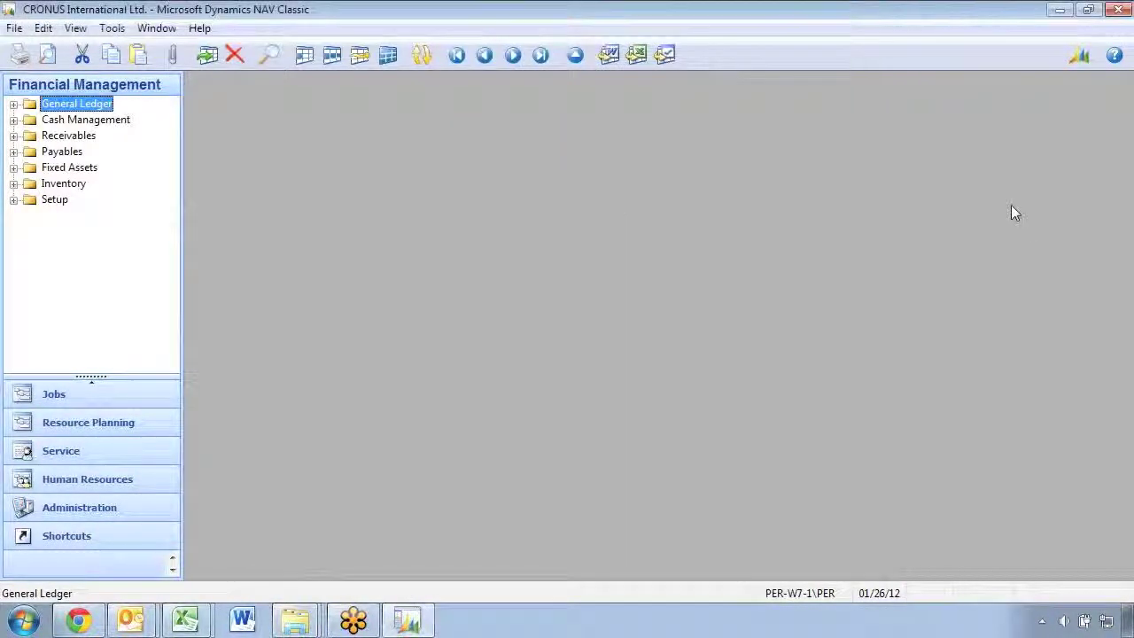
pyautogui.hotkey('alt', 't')
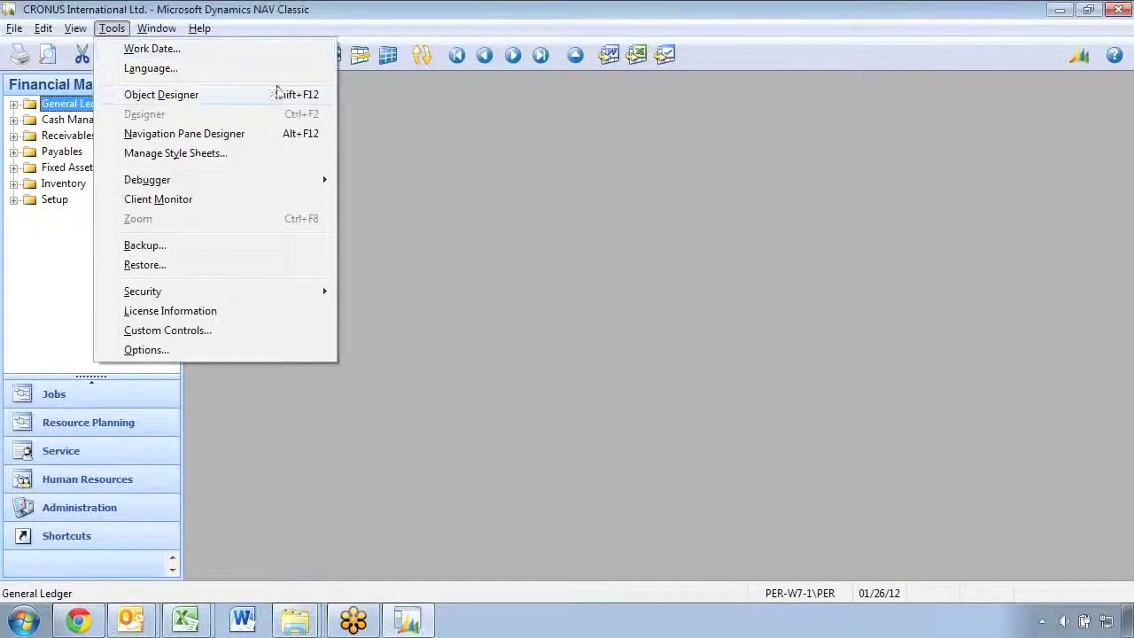
pyautogui.click(278, 94)
pyautogui.hotkey('alt', 'f')
pyautogui.write('i')
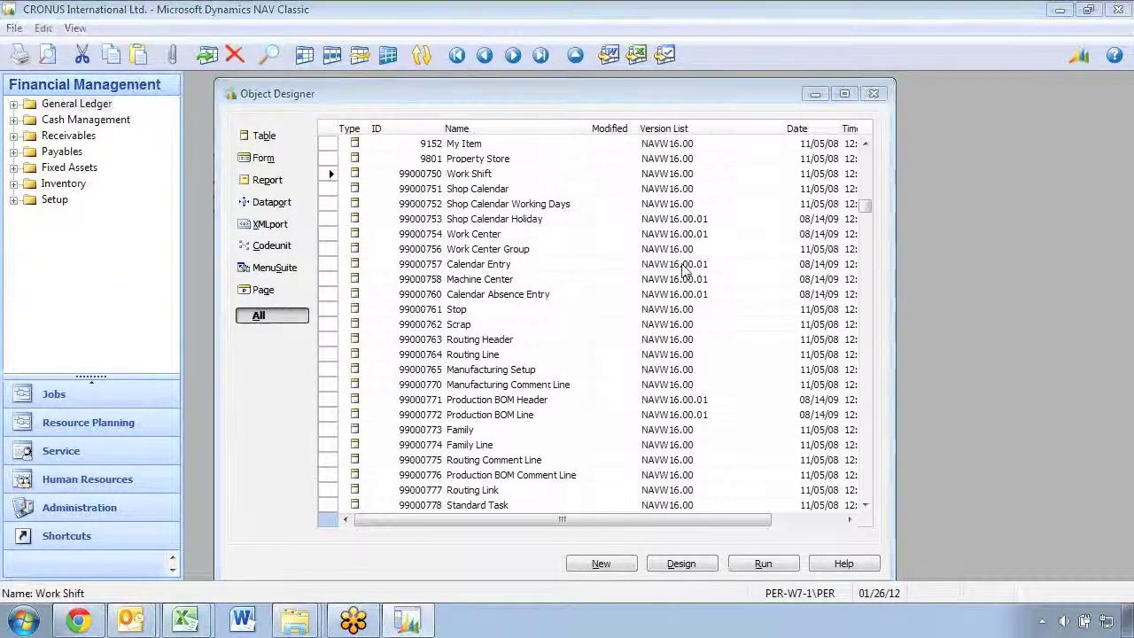
# Browse to the folder c:\Temp\mgt for the object file to import
pyautogui.write('c:\\te')
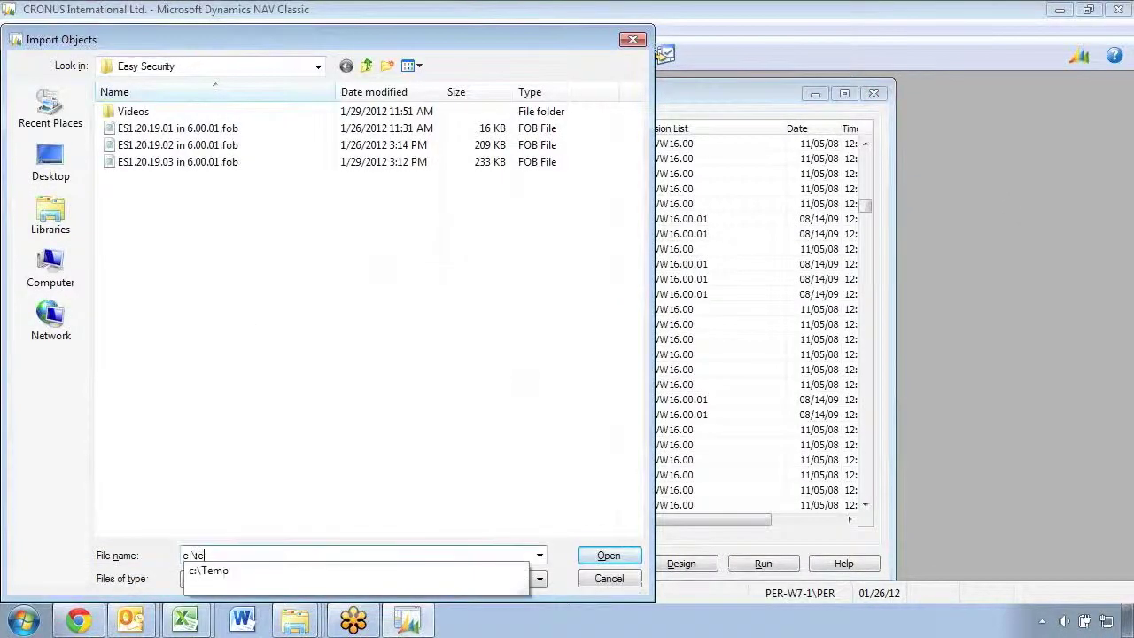
pyautogui.press('Down')
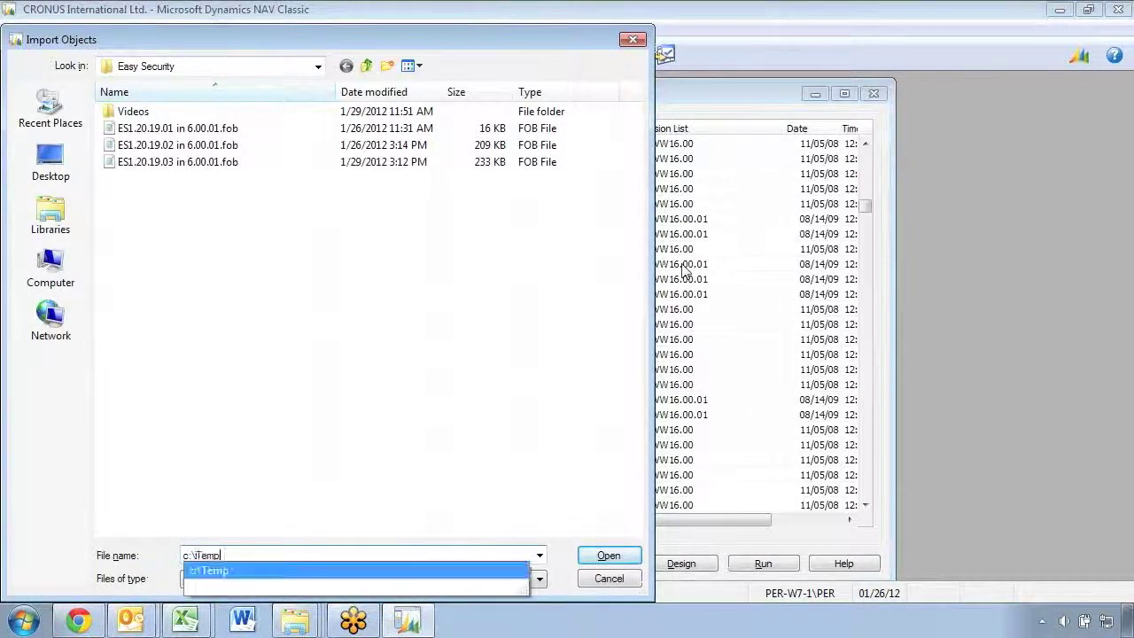
pyautogui.write('\\mgt')
pyautogui.press('Return')
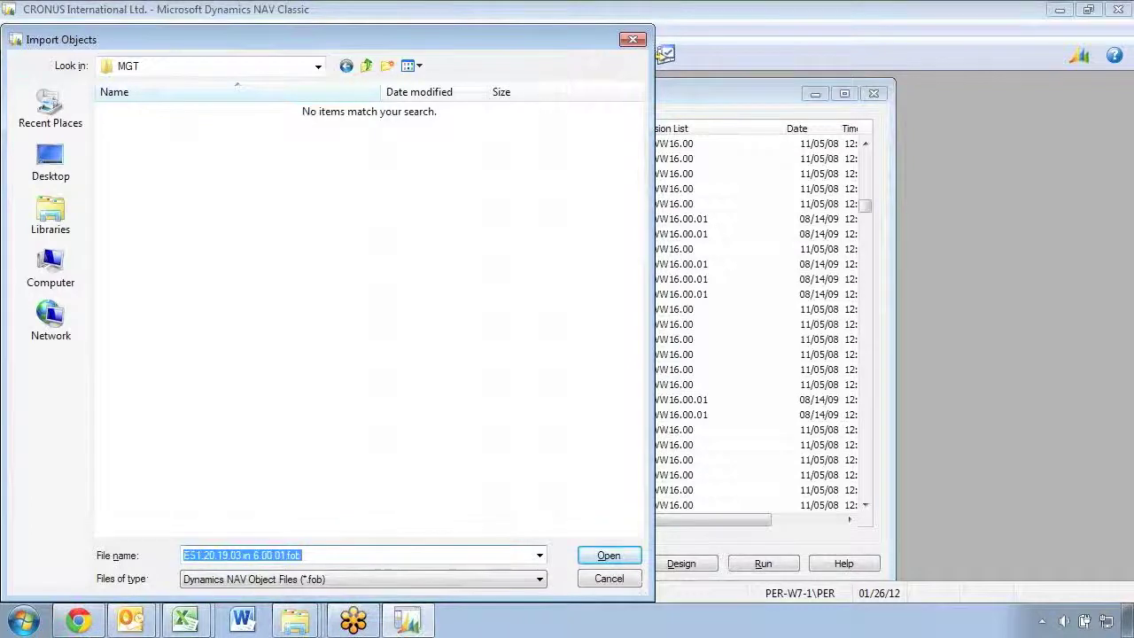
pyautogui.hotkey('alt', 'Tab')
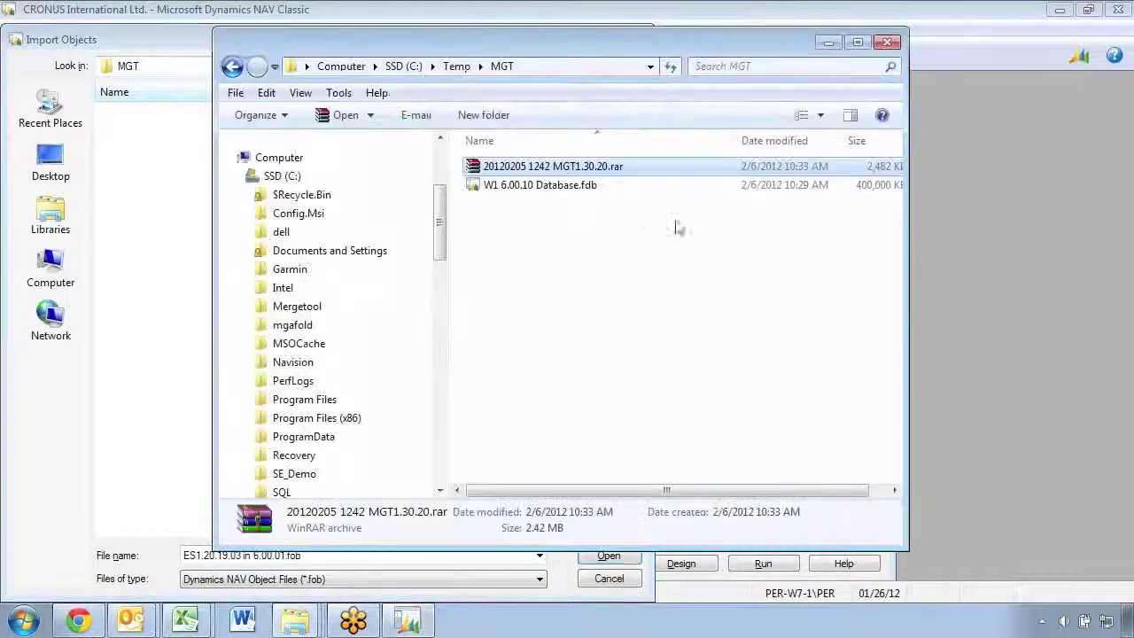
pyautogui.rightClick(522, 171)
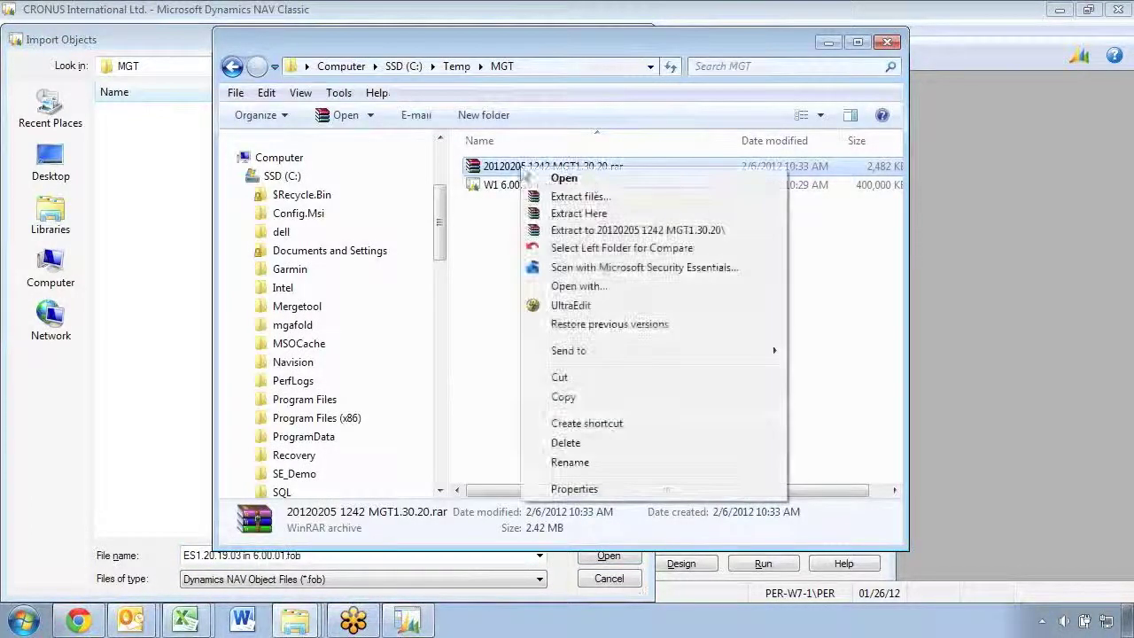
pyautogui.click(577, 213)
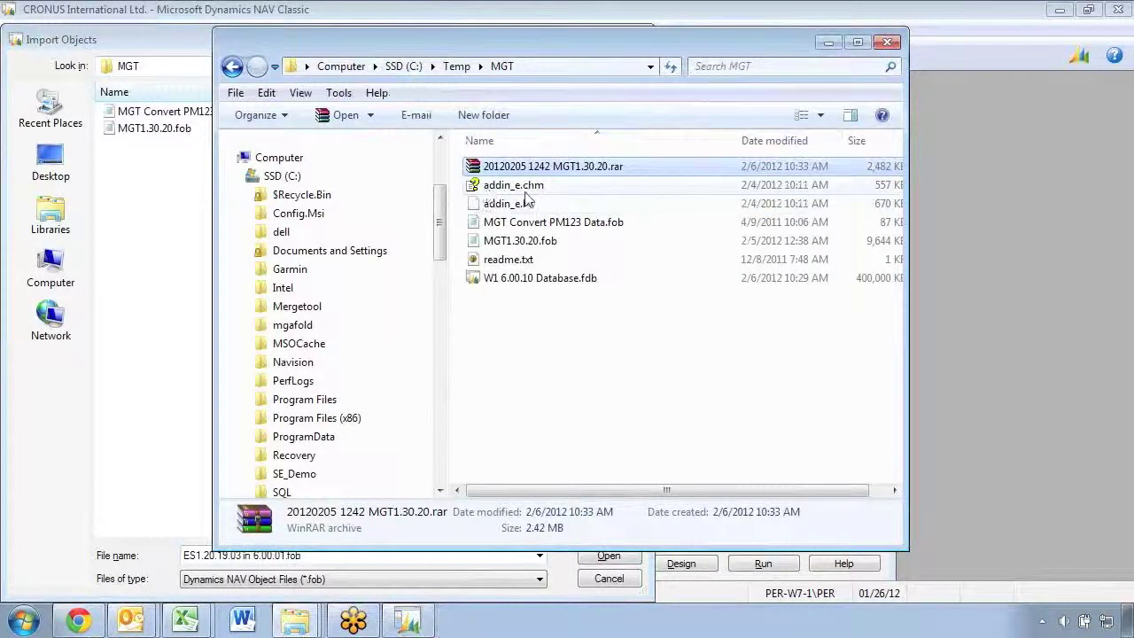
# Examine the extracted addin_e.chm and addin_e.hh files and the MGT1.30.20.fob object file in the MGT folder
pyautogui.click(516, 188)
pyautogui.keyDown('shift'); pyautogui.click(520, 205); pyautogui.keyUp('shift')
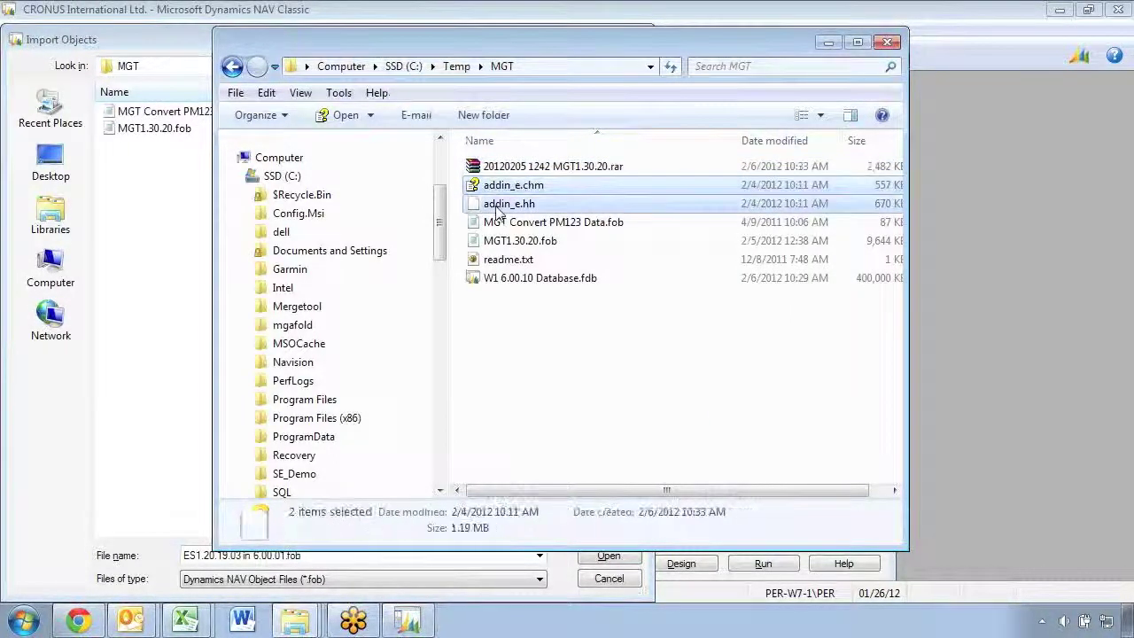
pyautogui.click(531, 243)
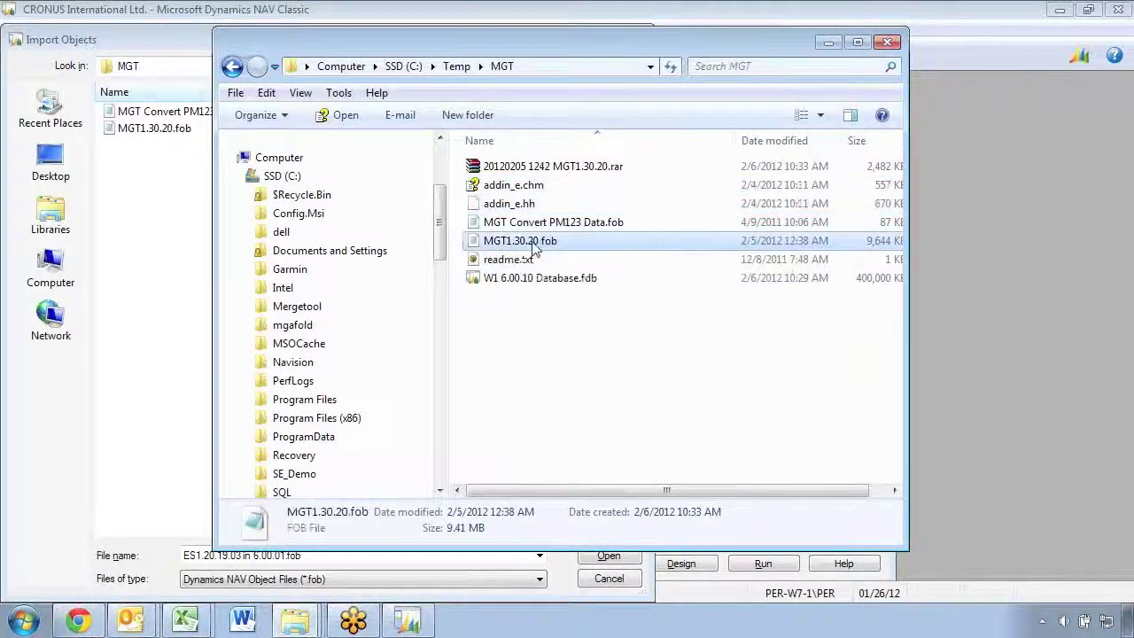
# Return to the Dynamics NAV object import and import all objects from MGT1.30.20.fob
pyautogui.click(146, 130)
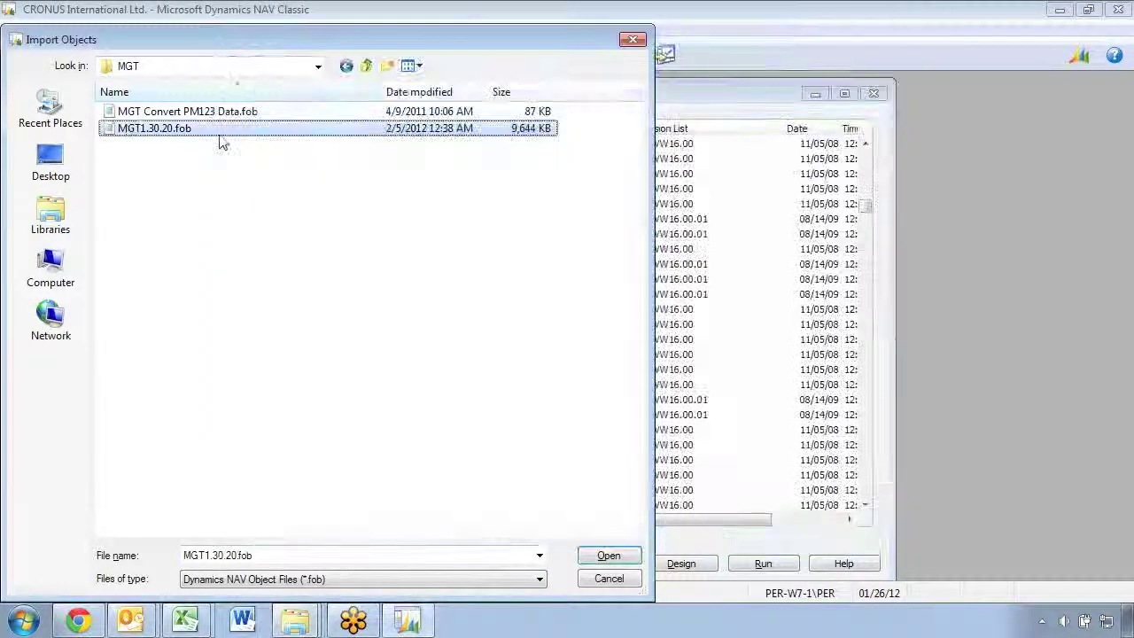
pyautogui.click(608, 555)
pyautogui.click(562, 383)
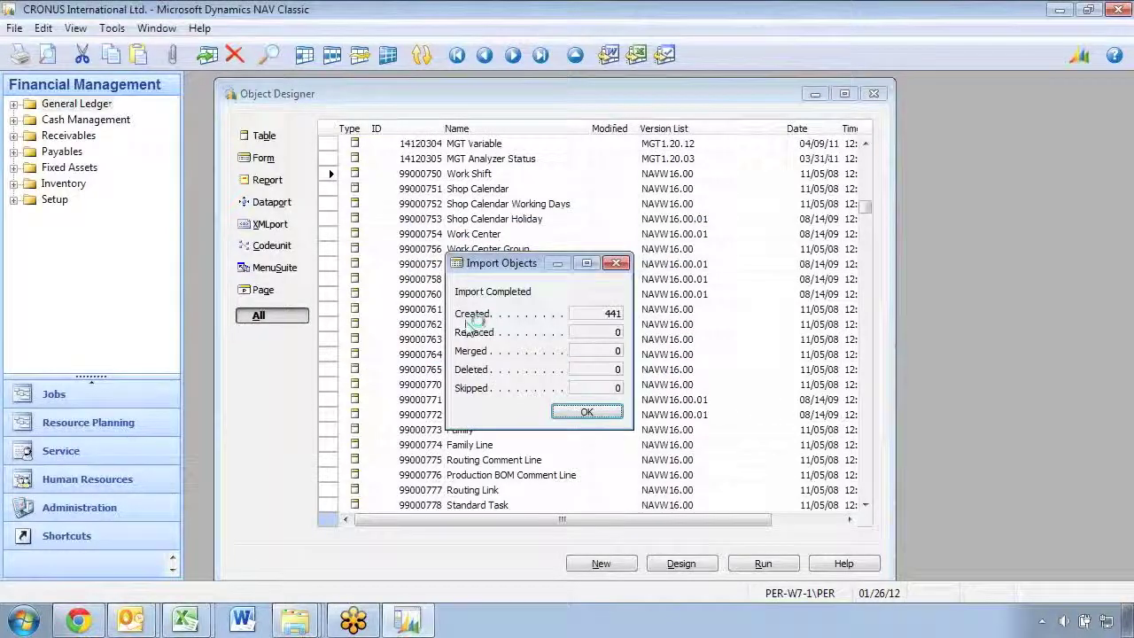
pyautogui.click(609, 413)
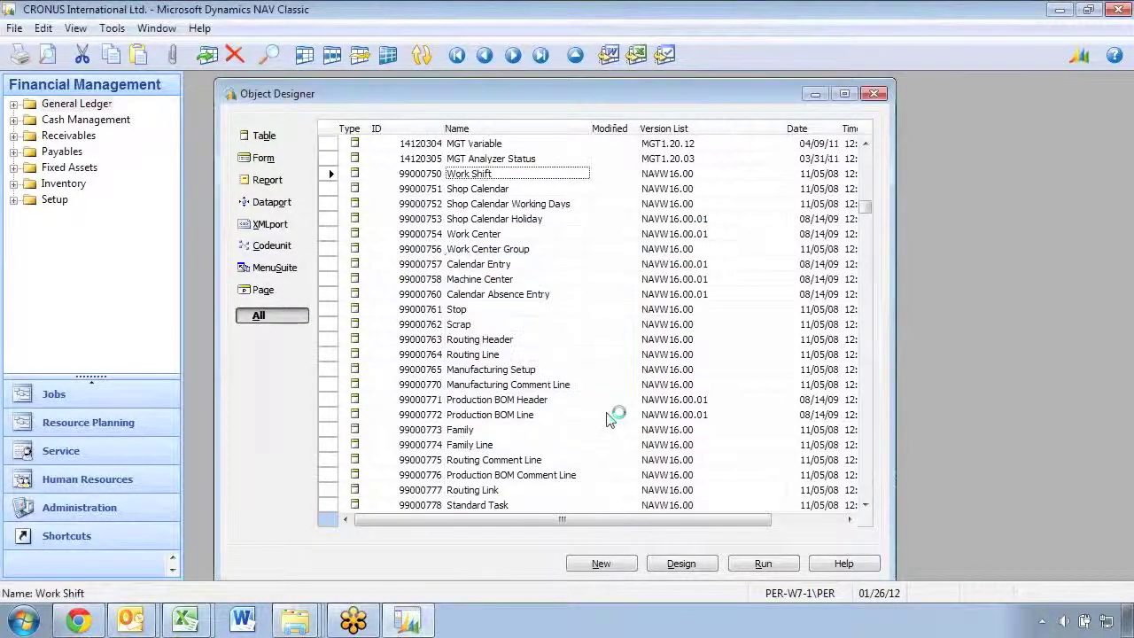
# Filter the Object Designer's Version List to the MGT objects and compile all of them
pyautogui.press('Right')
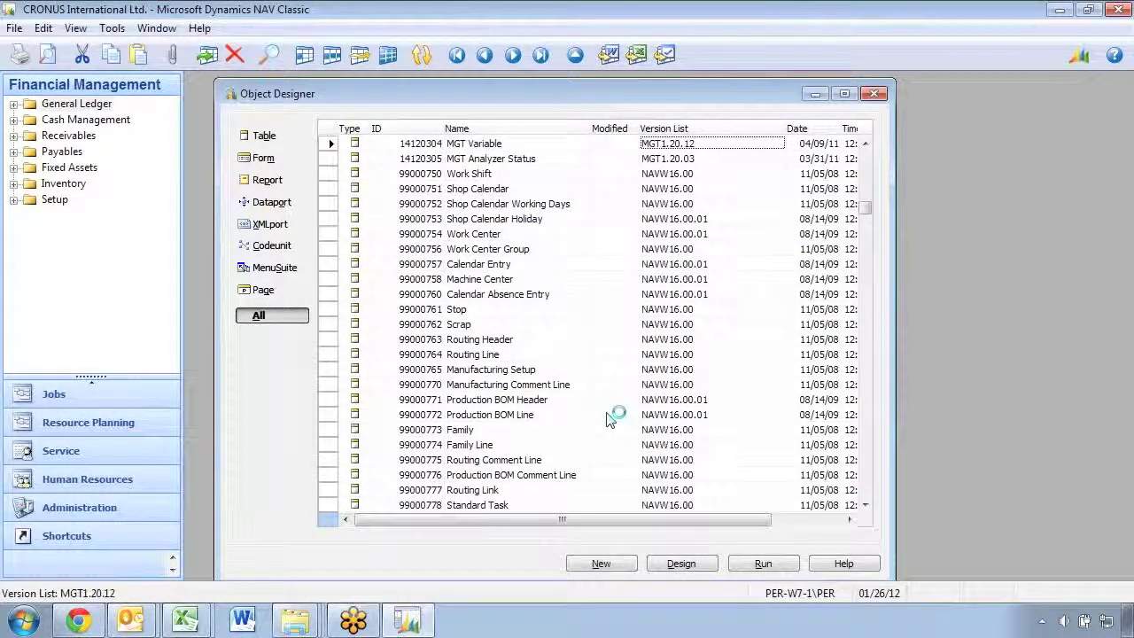
pyautogui.press('F7')
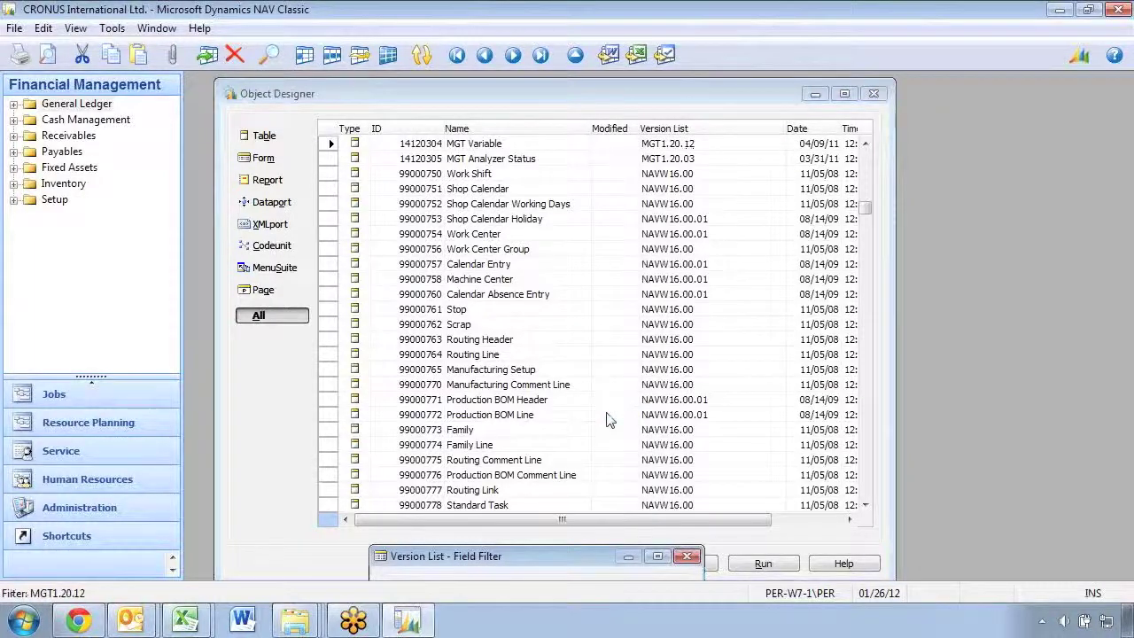
pyautogui.press('Return')
pyautogui.hotkey('ctrl', 'a')
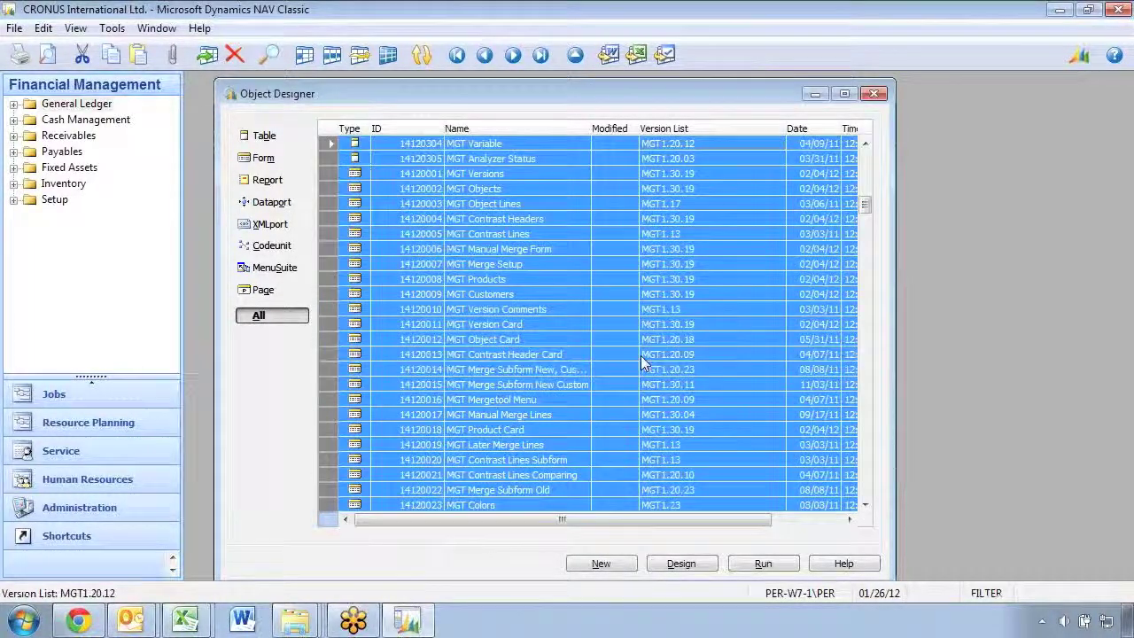
pyautogui.press('F11')
pyautogui.click(589, 368)
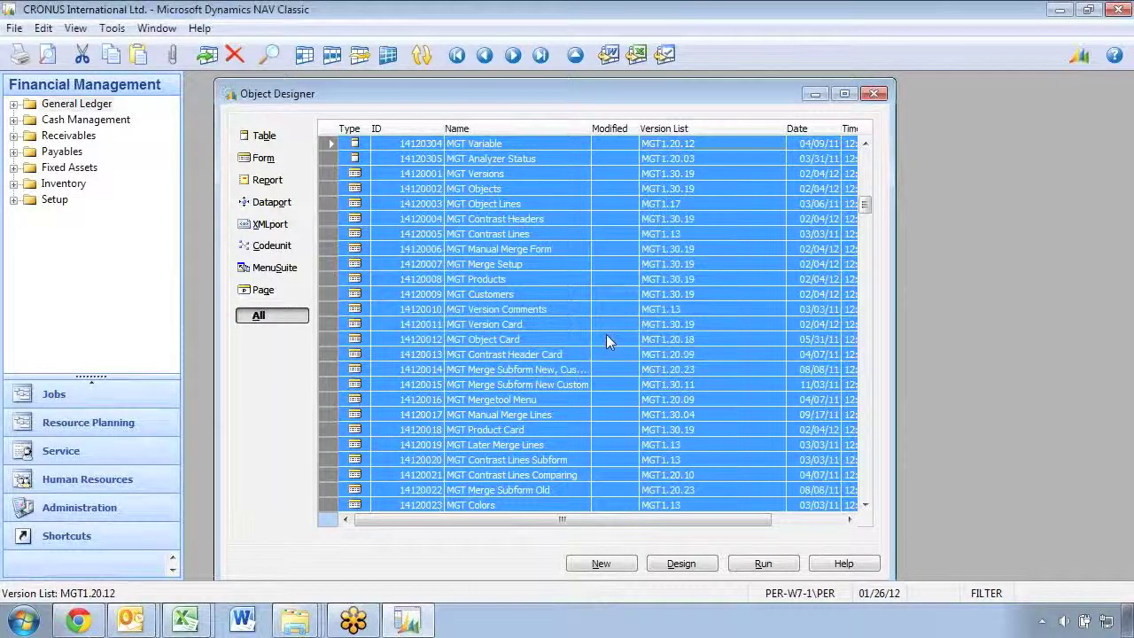
# Create a new company named Mergetool and accept its company setup without a company type
pyautogui.click(15, 28)
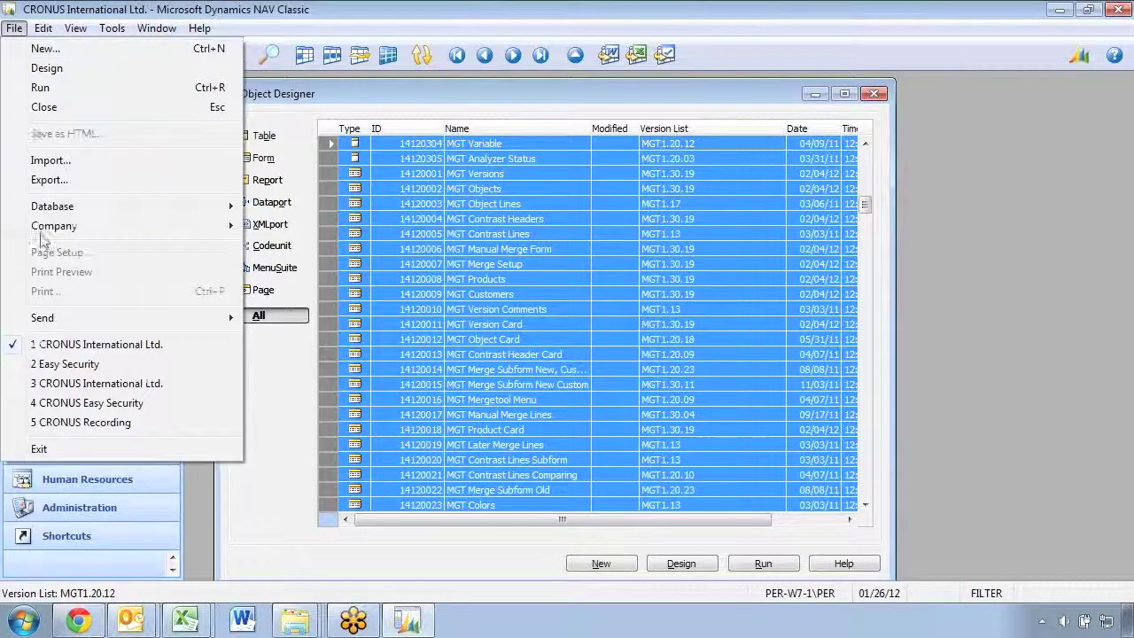
pyautogui.moveTo(48, 228)
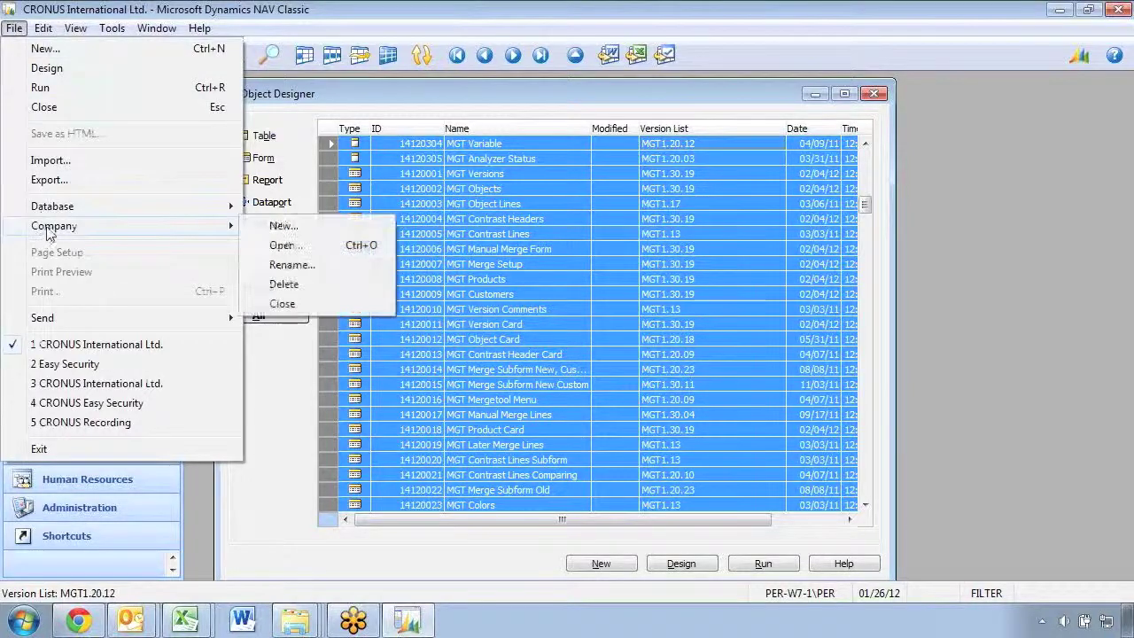
pyautogui.click(285, 227)
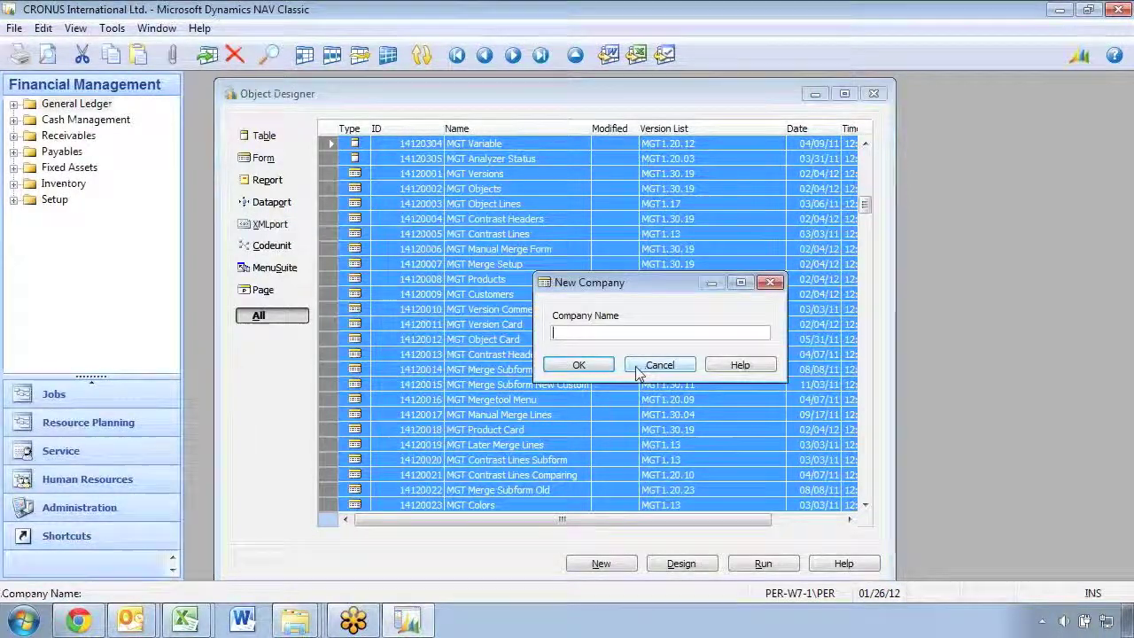
pyautogui.write('Mergeto')
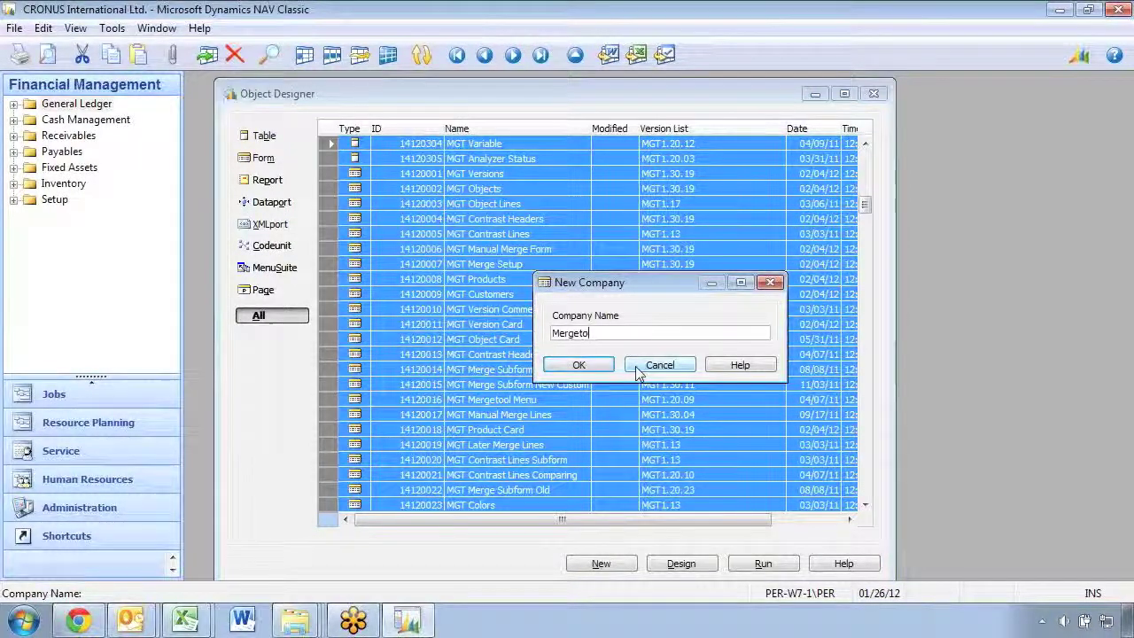
pyautogui.write('ol')
pyautogui.press('Return')
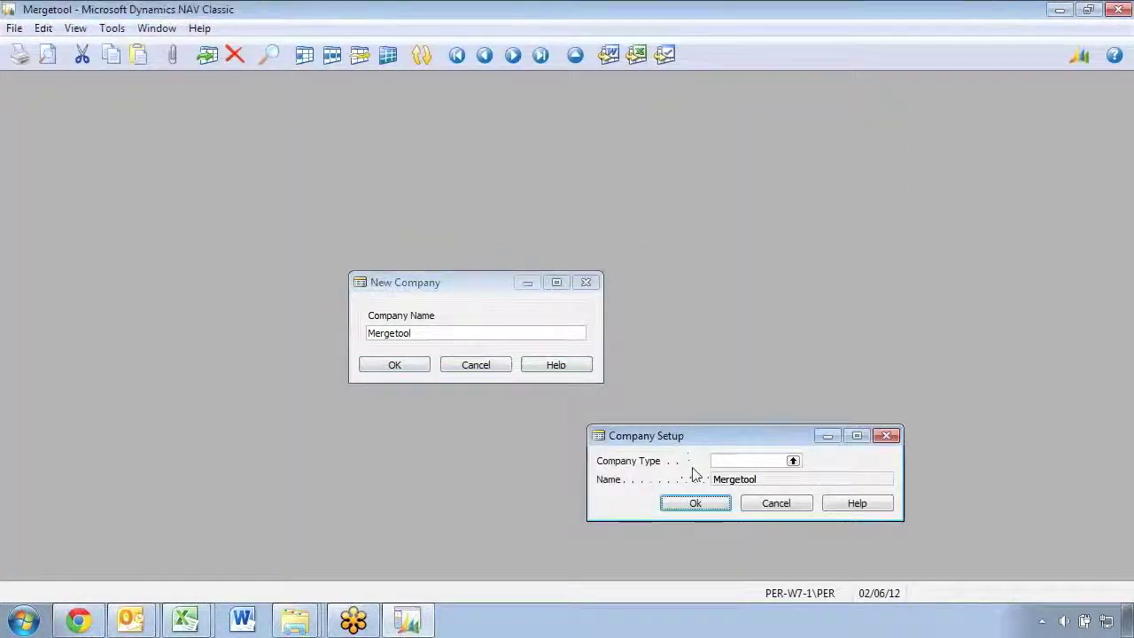
pyautogui.click(691, 503)
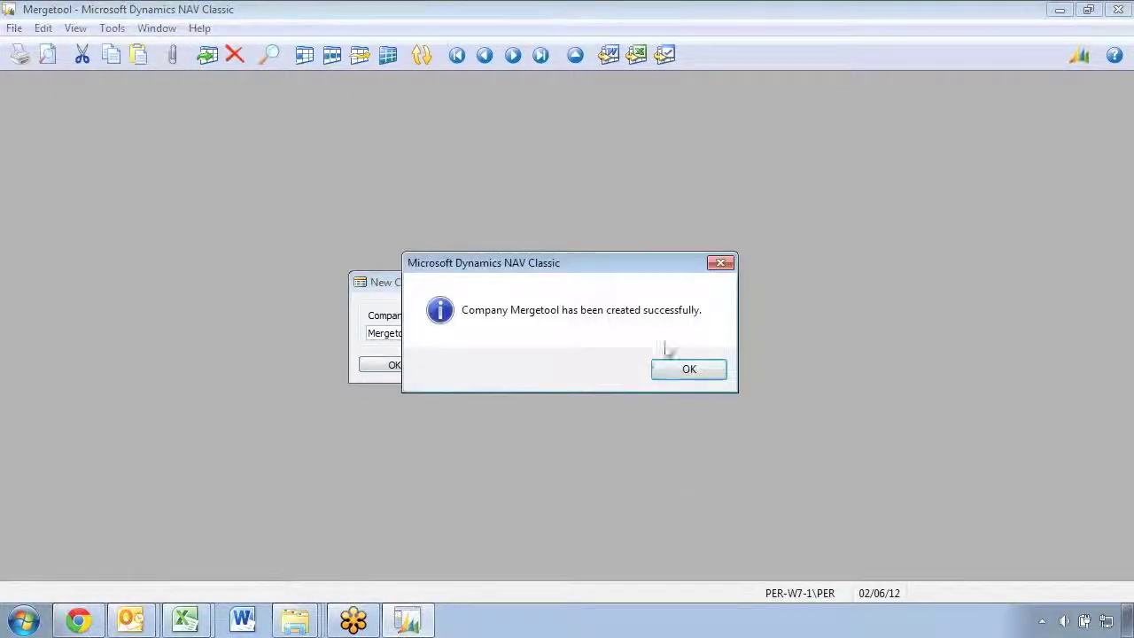
pyautogui.click(689, 368)
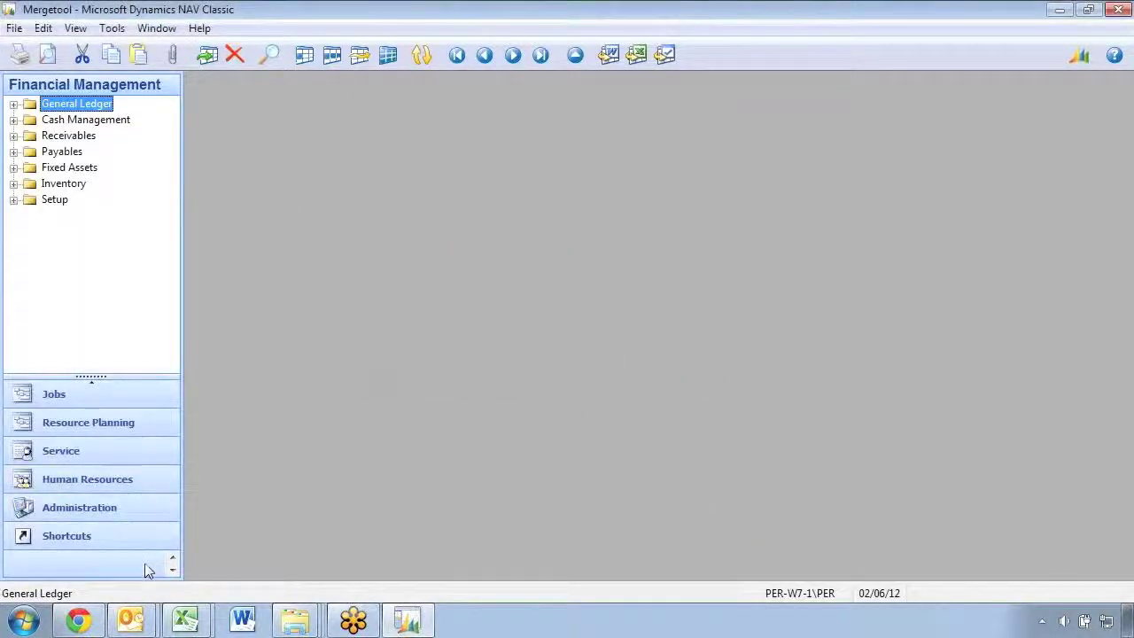
# Open Versions in the Mergetool section of the navigation pane and accept the insertion of standard languages
pyautogui.click(171, 560)
pyautogui.click(171, 559)
pyautogui.click(172, 560)
pyautogui.click(172, 560)
pyautogui.click(172, 560)
pyautogui.click(172, 560)
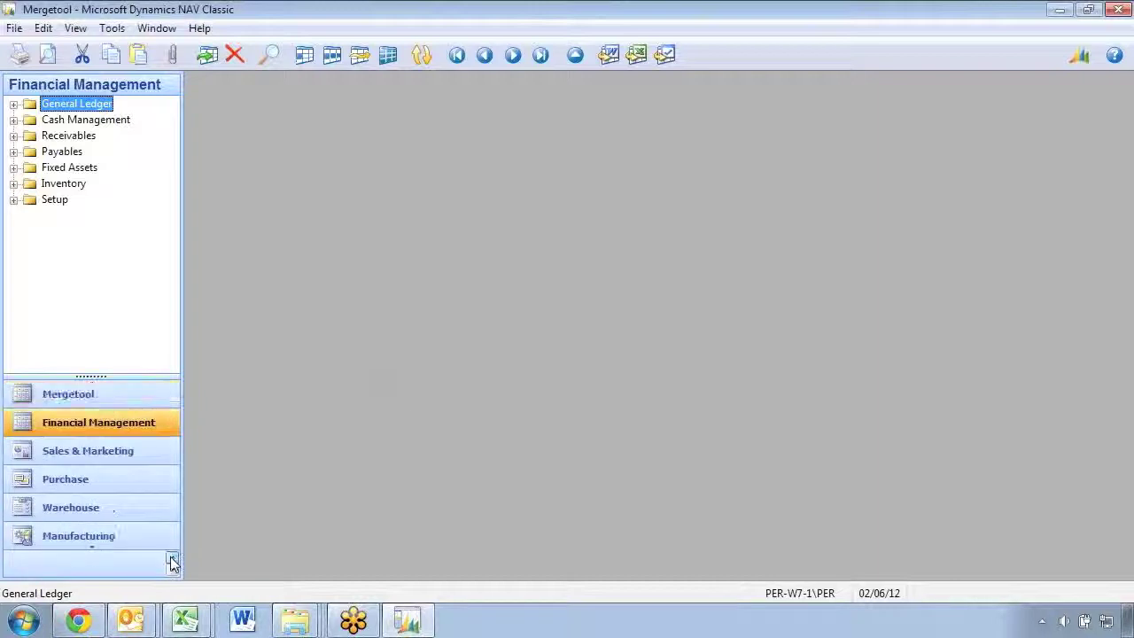
pyautogui.click(55, 395)
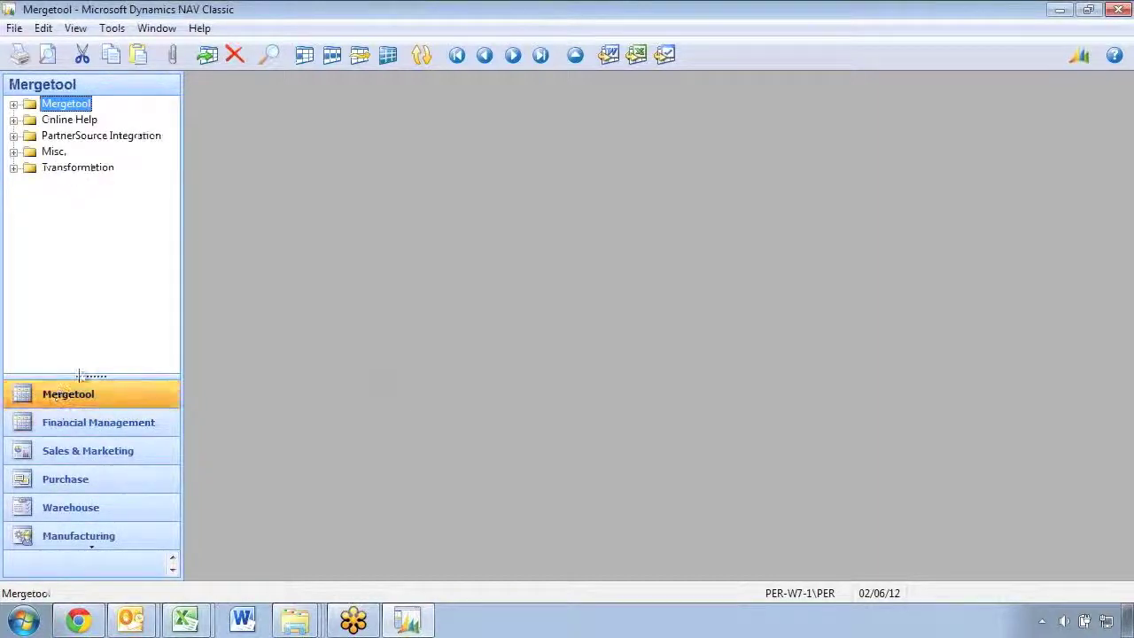
pyautogui.click(14, 105)
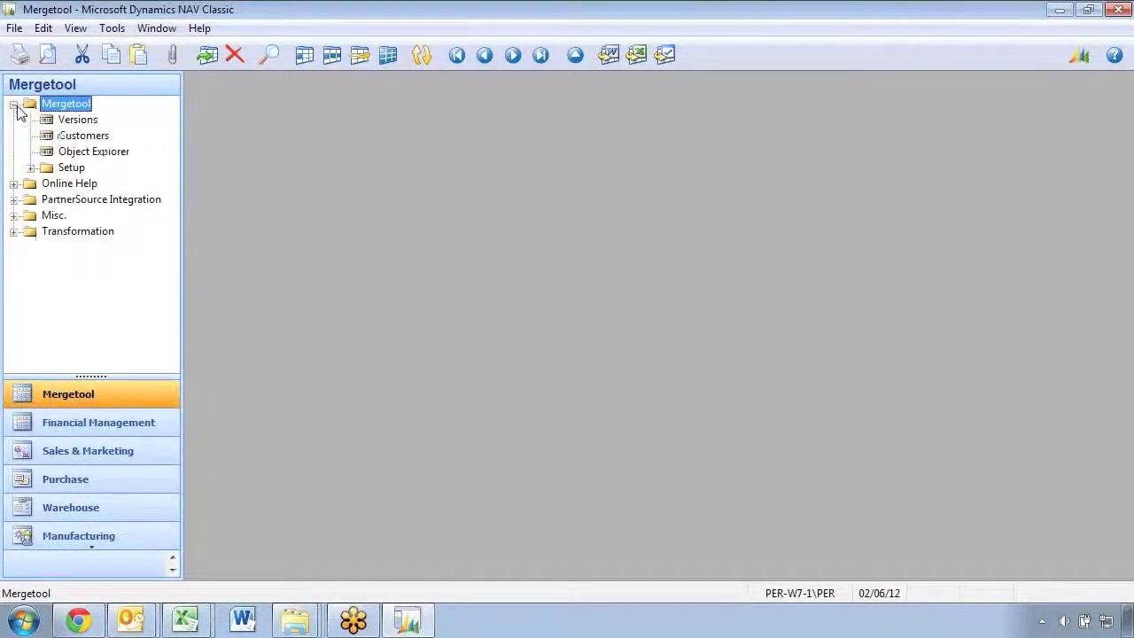
pyautogui.click(78, 122)
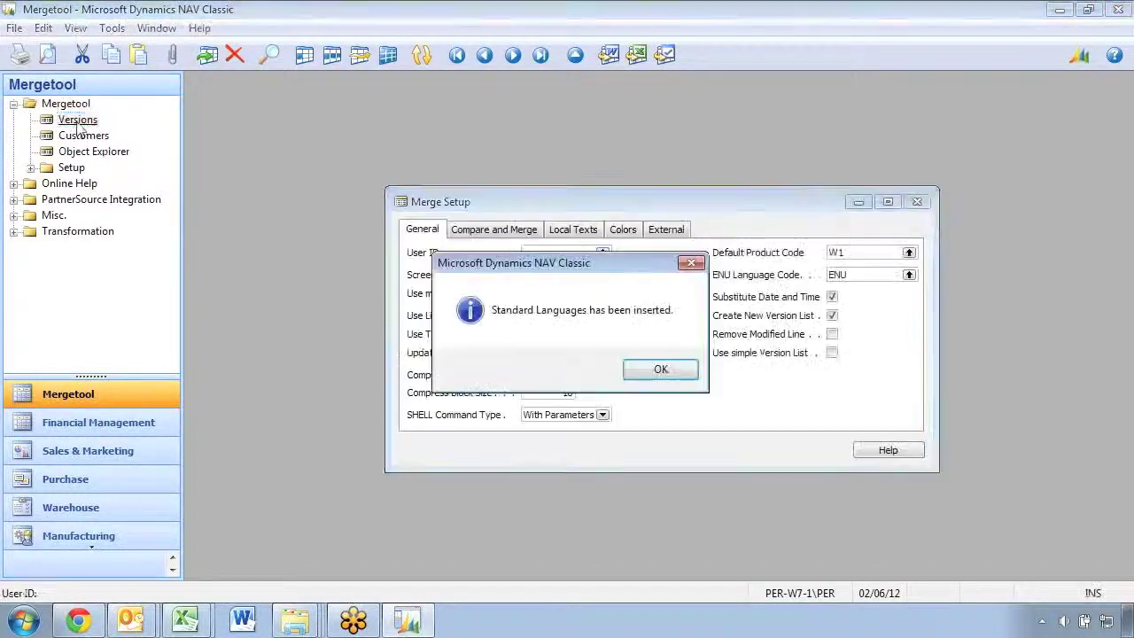
pyautogui.click(662, 369)
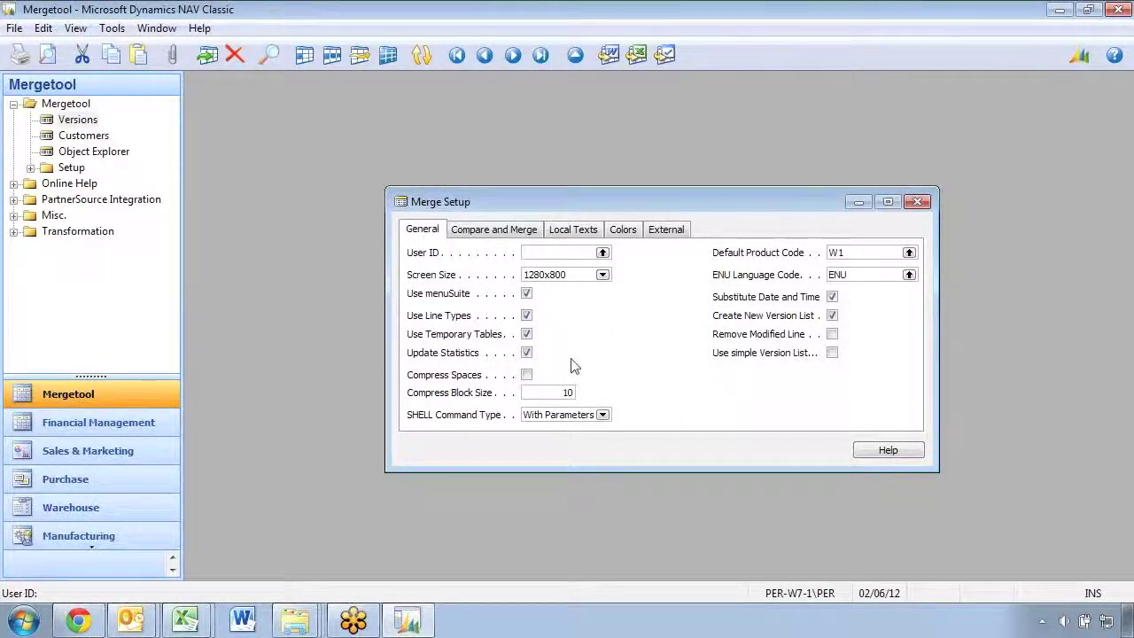
# Set the Merge Setup screen size to 1280x720, check the external editor, compare and merge settings, and close the setup
pyautogui.click(602, 274)
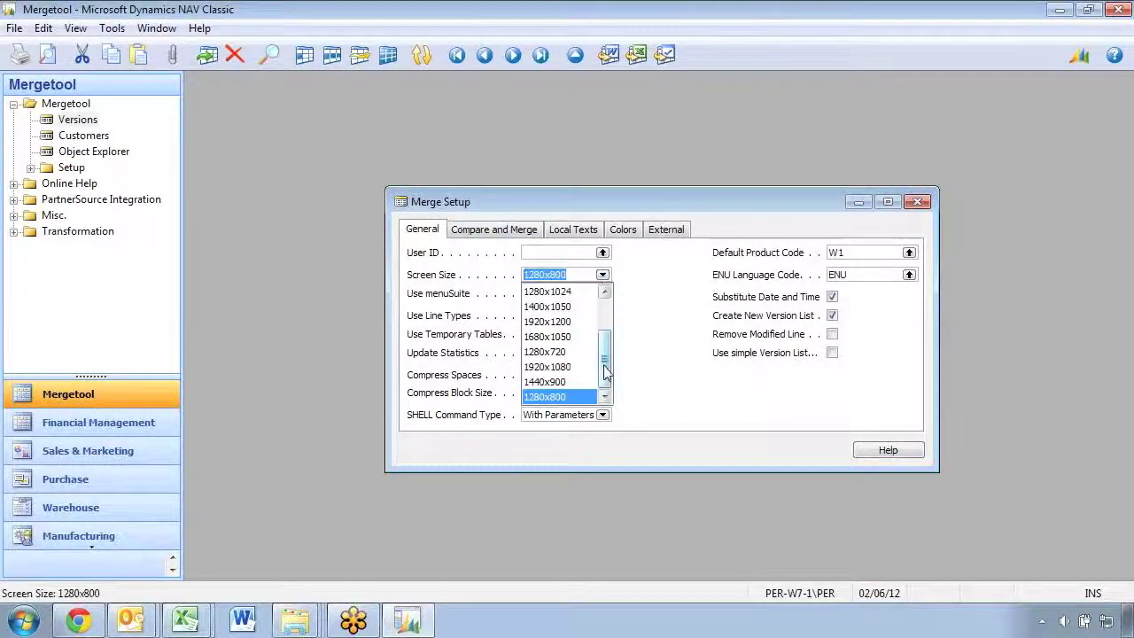
pyautogui.click(544, 352)
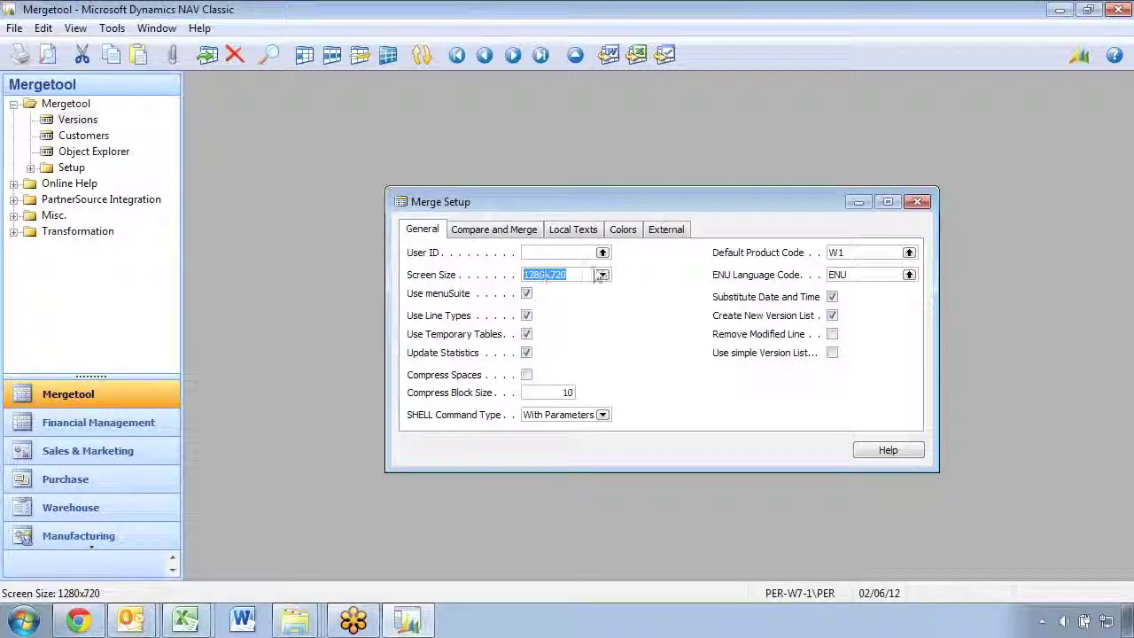
pyautogui.click(673, 231)
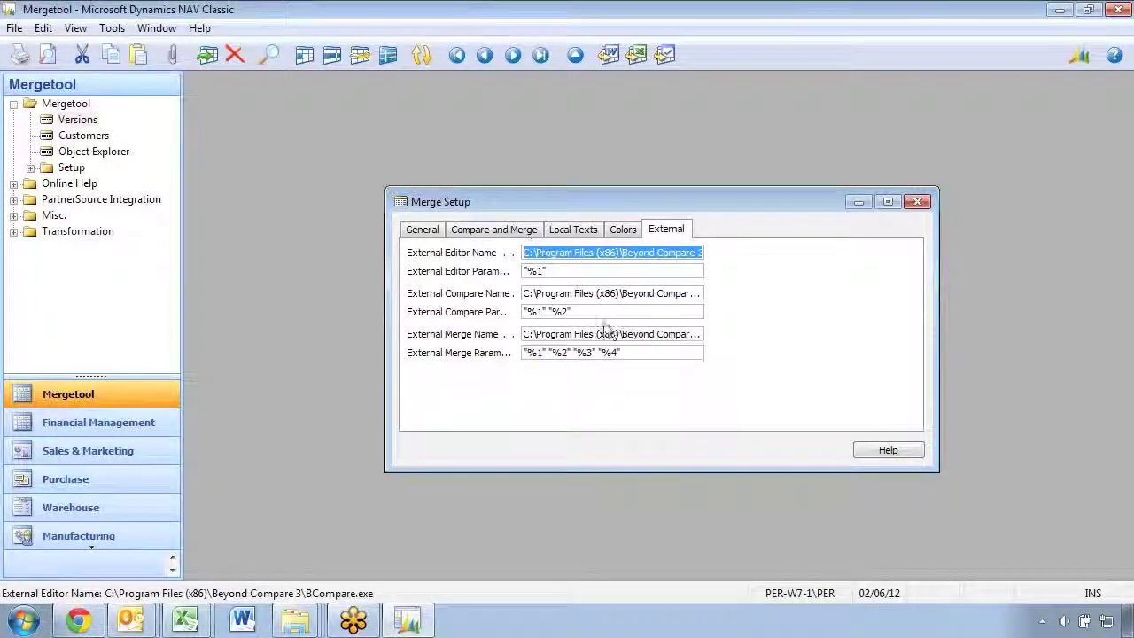
pyautogui.press('Escape')
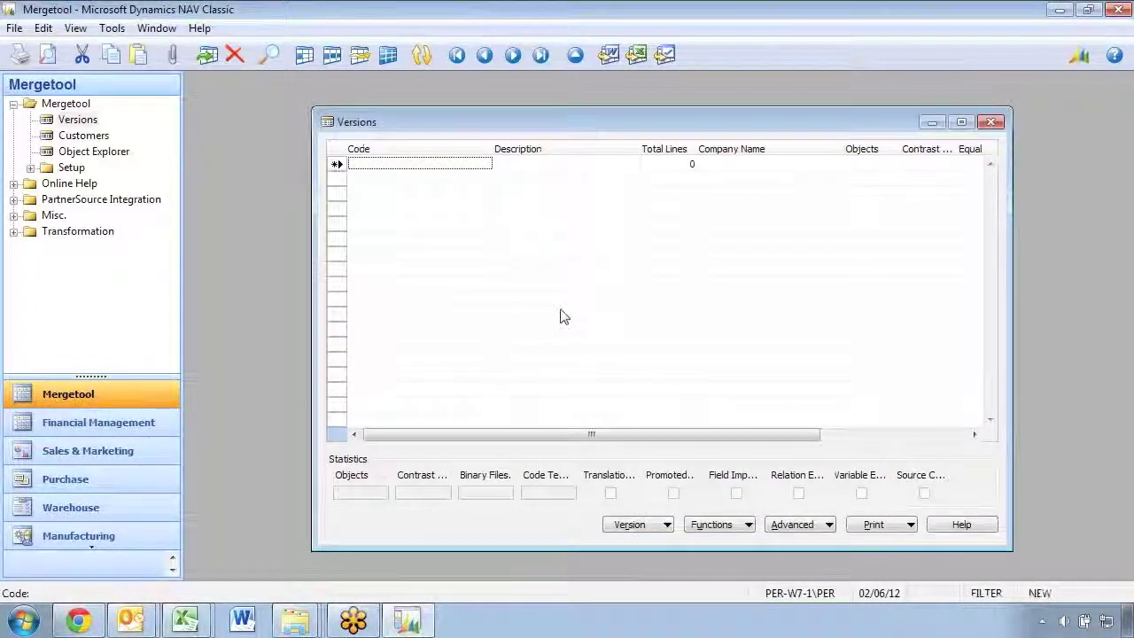